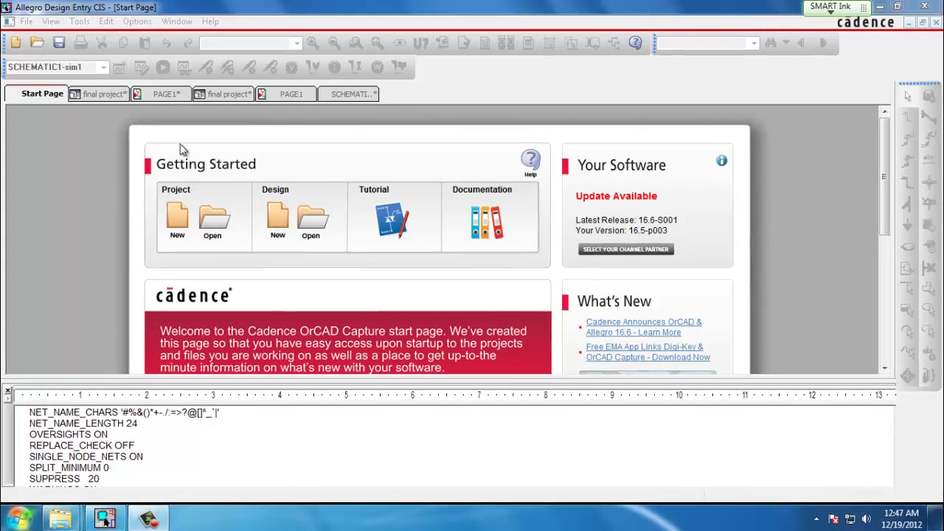
Step: Switch from the Start Page to the SCHEMATIC1 PAGE1 power-supply schematic
click(159, 93)
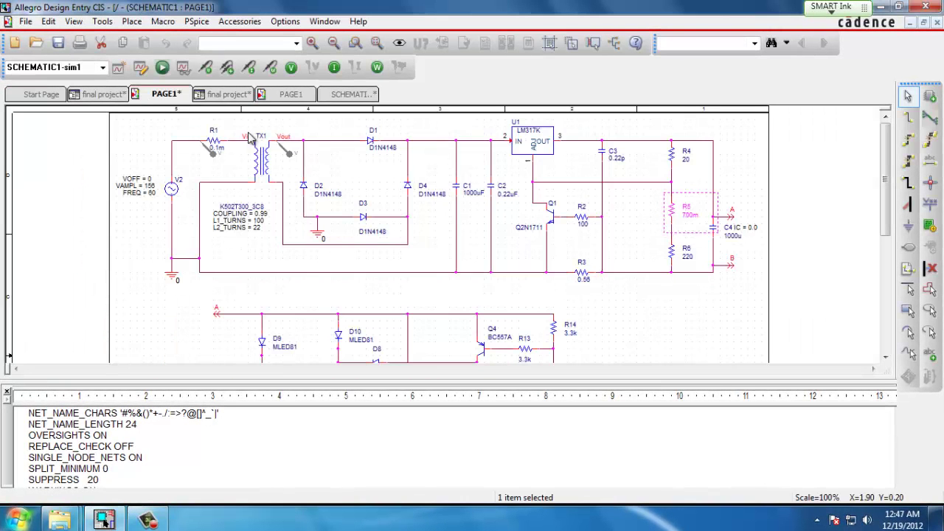
Step: Delete the AX/RC05 value from resistor R6's PCB Footprint property
double_click(673, 259)
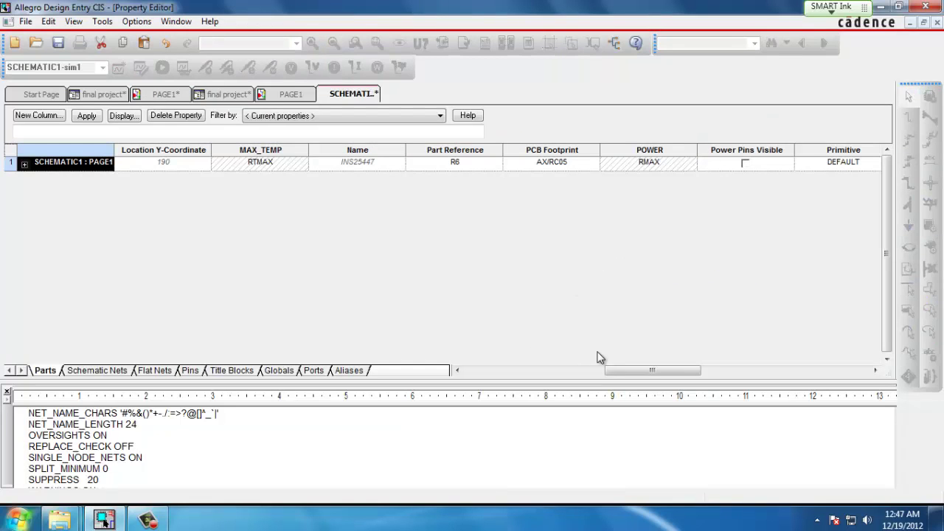
drag(641, 370, 629, 373)
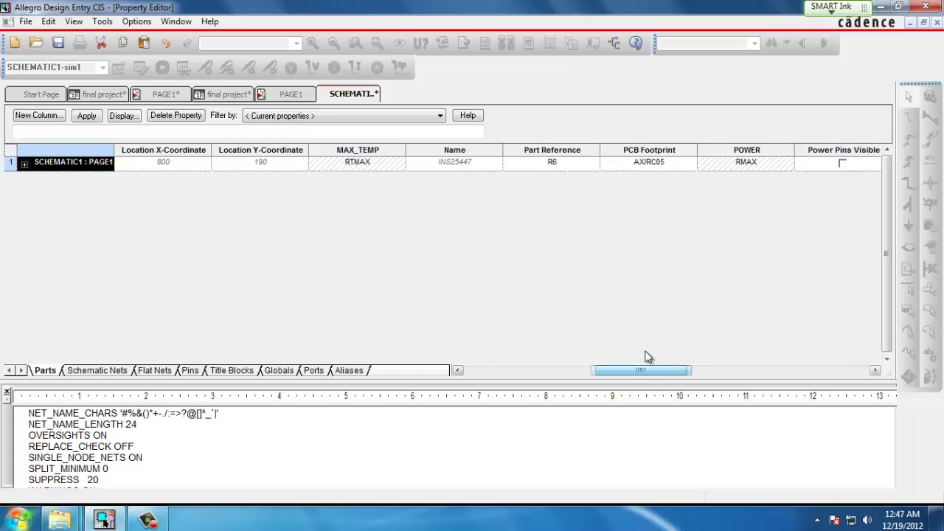
click(660, 168)
click(656, 165)
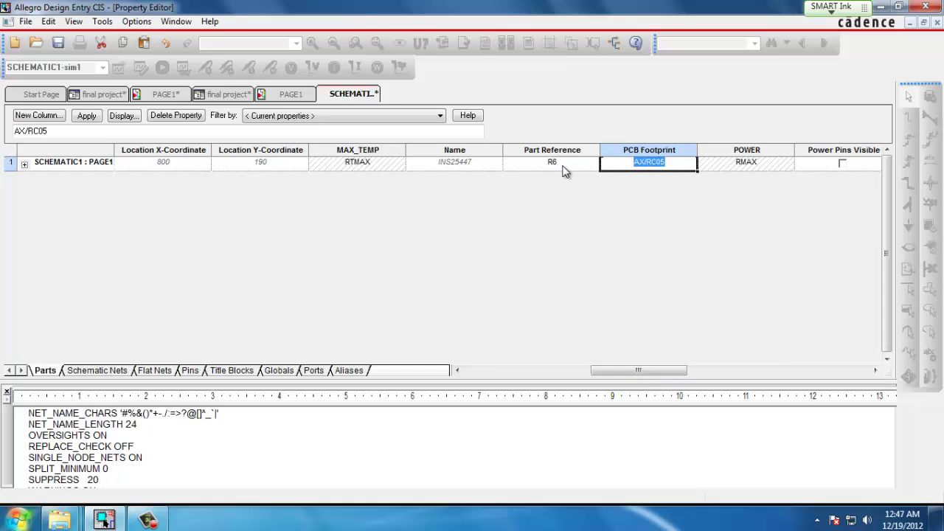
key(Delete)
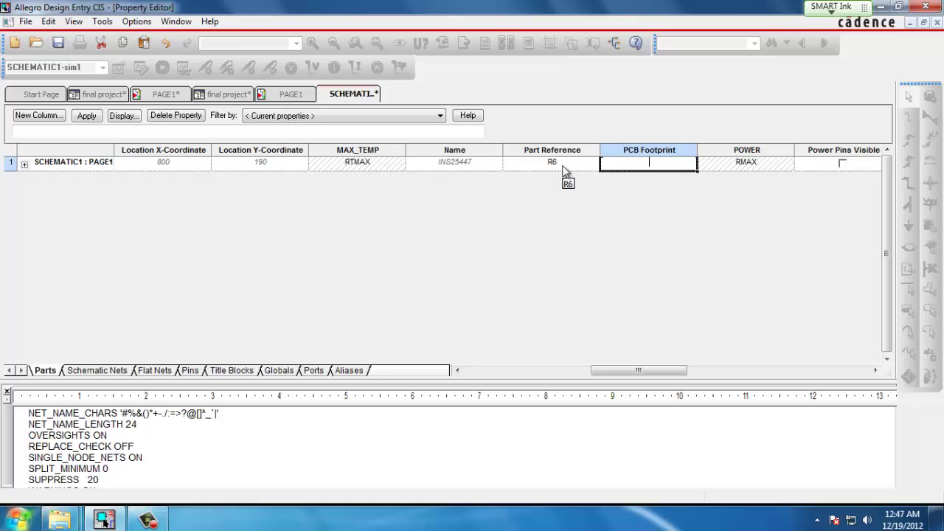
click(71, 517)
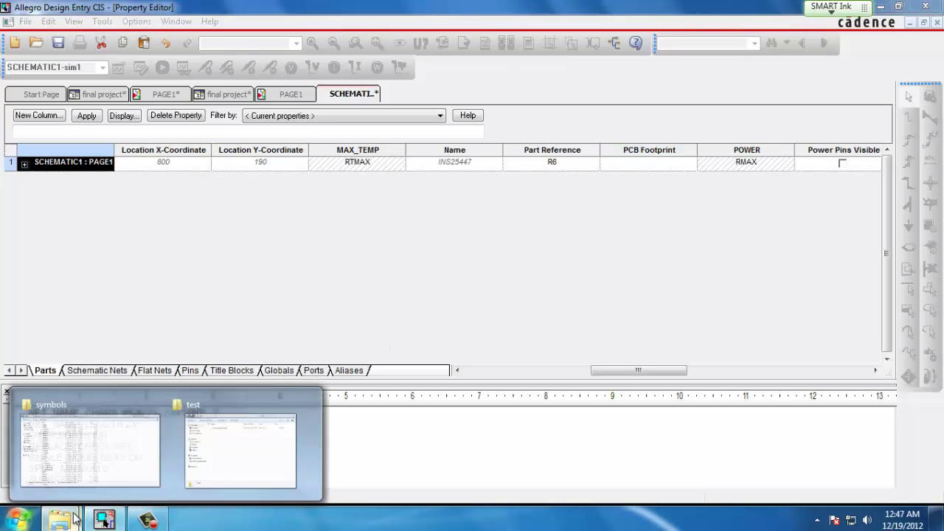
Step: Find res500.psm in the pcb_lib symbols folder and copy its name, res500
click(99, 472)
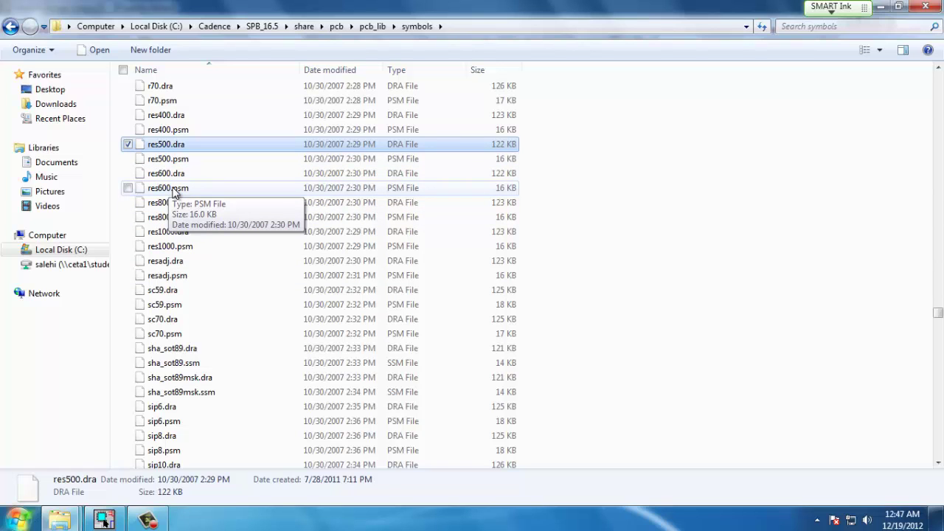
key(c)
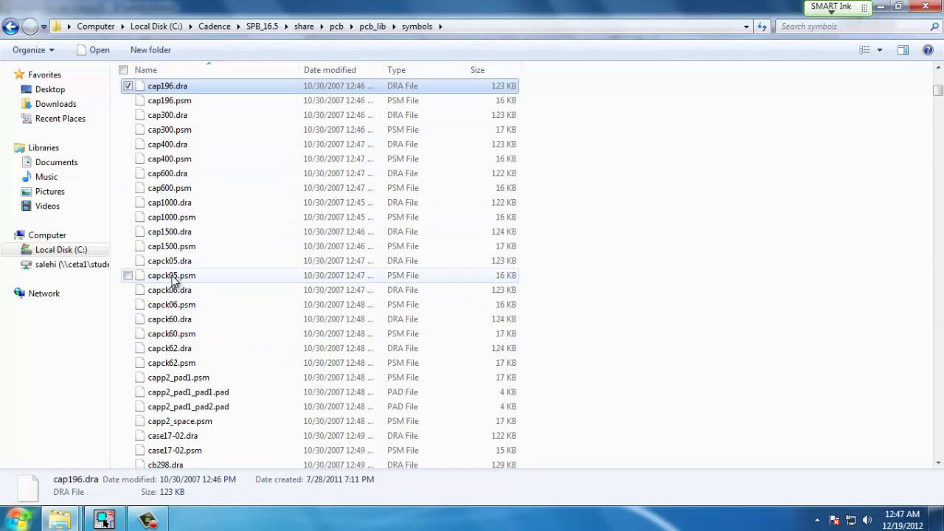
key(r)
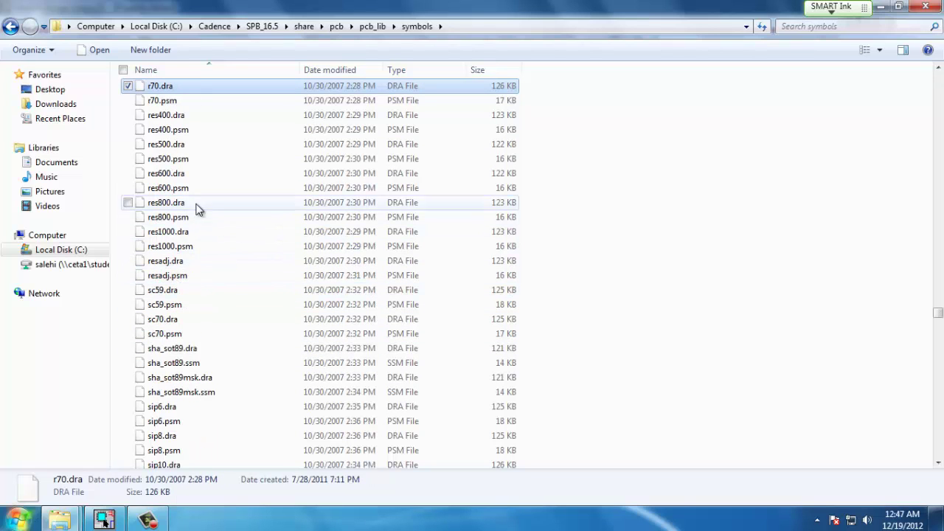
click(177, 160)
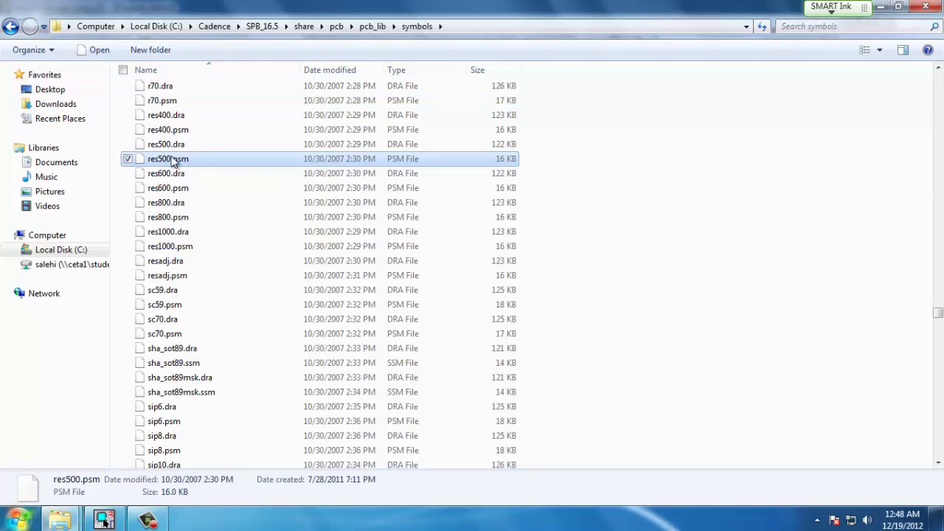
right_click(177, 159)
click(44, 280)
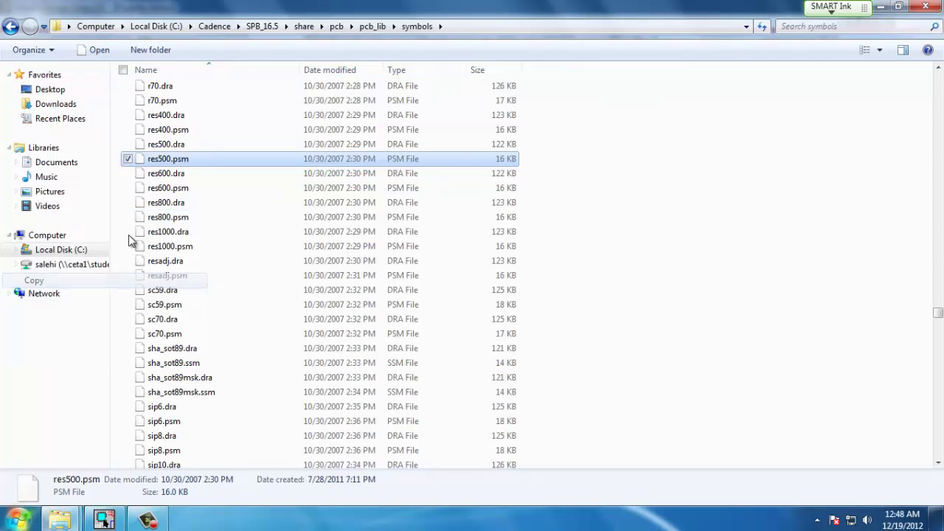
right_click(168, 162)
click(120, 331)
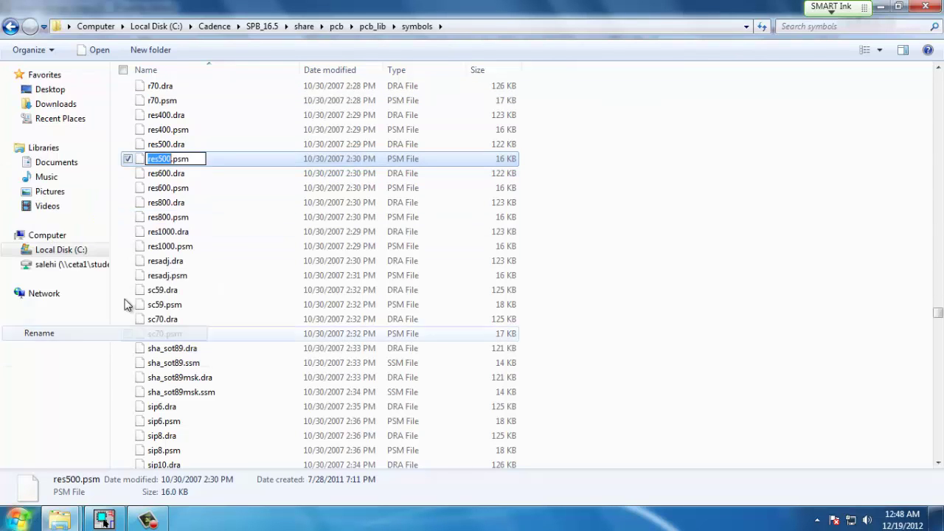
right_click(161, 158)
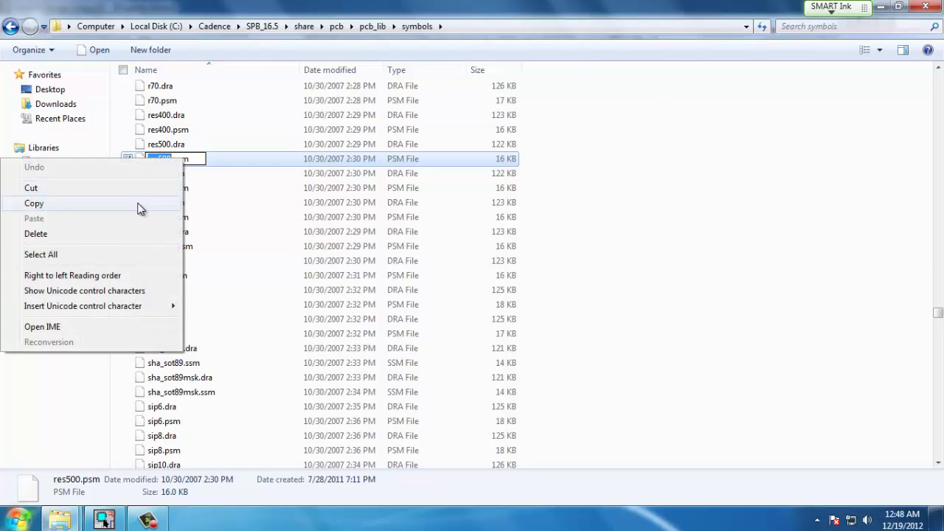
click(131, 205)
Step: Paste res500 into R6's empty PCB Footprint cell
click(104, 520)
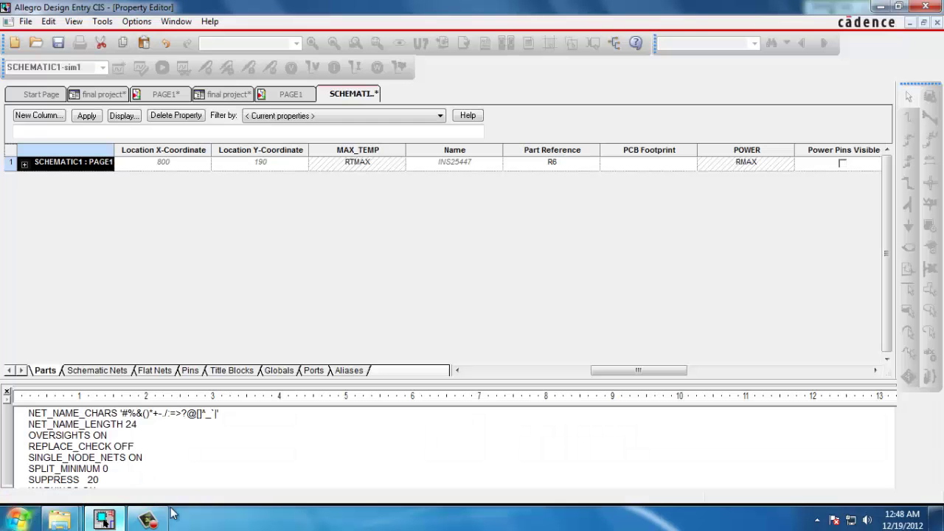
click(632, 167)
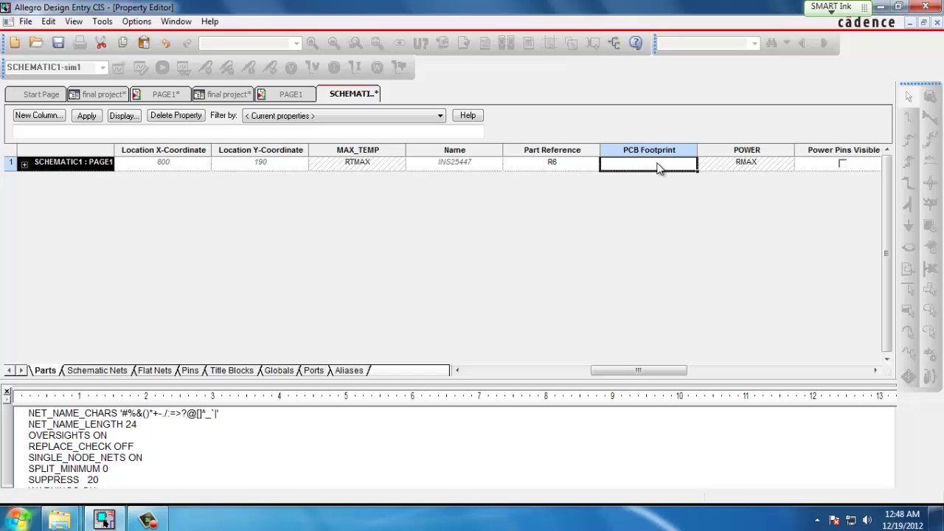
key(ctrl+v)
key(Tab)
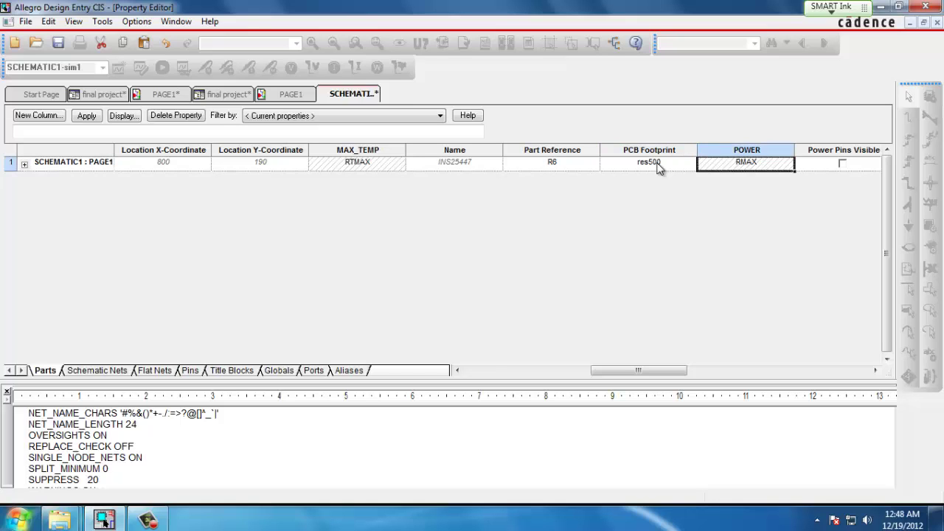
Step: Save R6's property changes and close the Property Editor
right_click(366, 99)
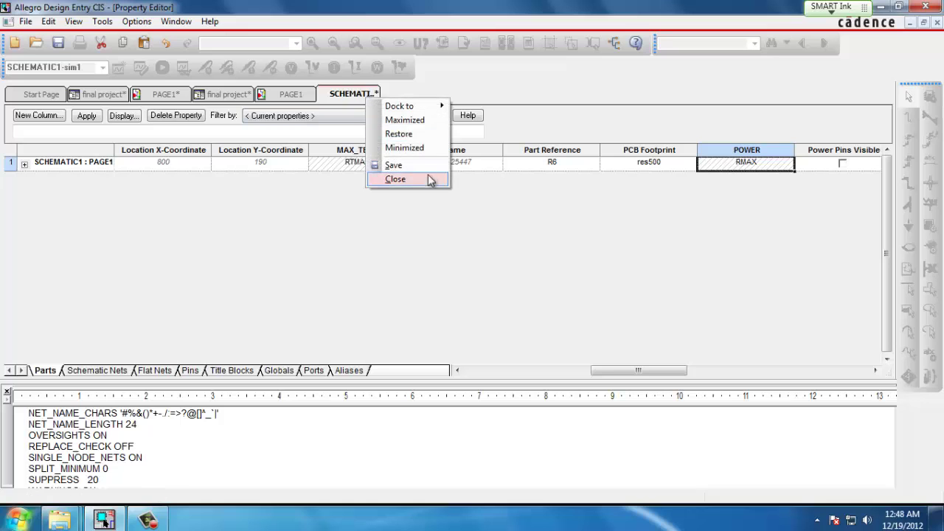
click(424, 165)
right_click(353, 102)
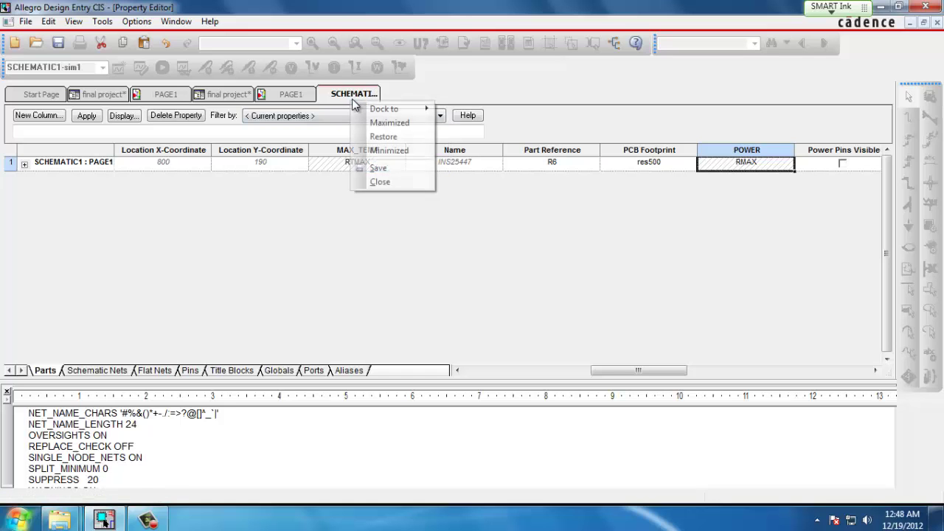
click(379, 182)
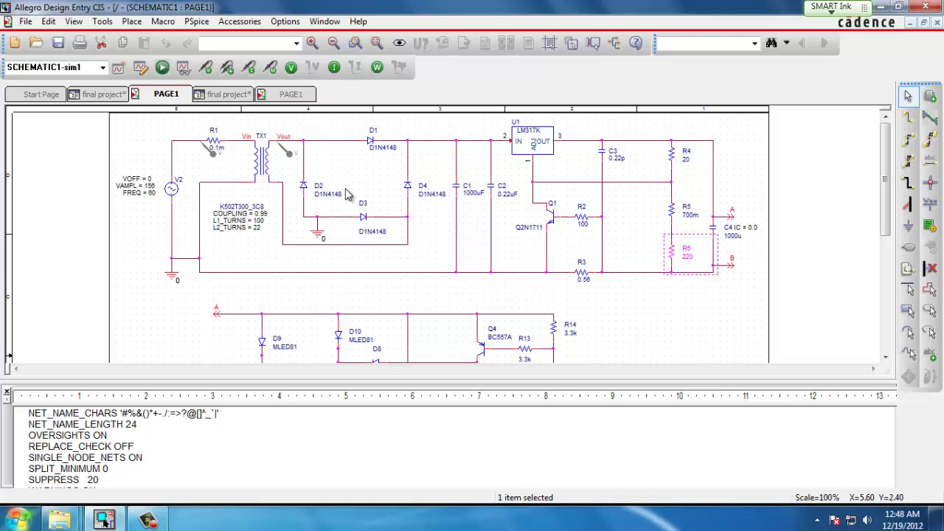
Step: Run Tools > Annotate on the final project design, confirming the save
click(224, 96)
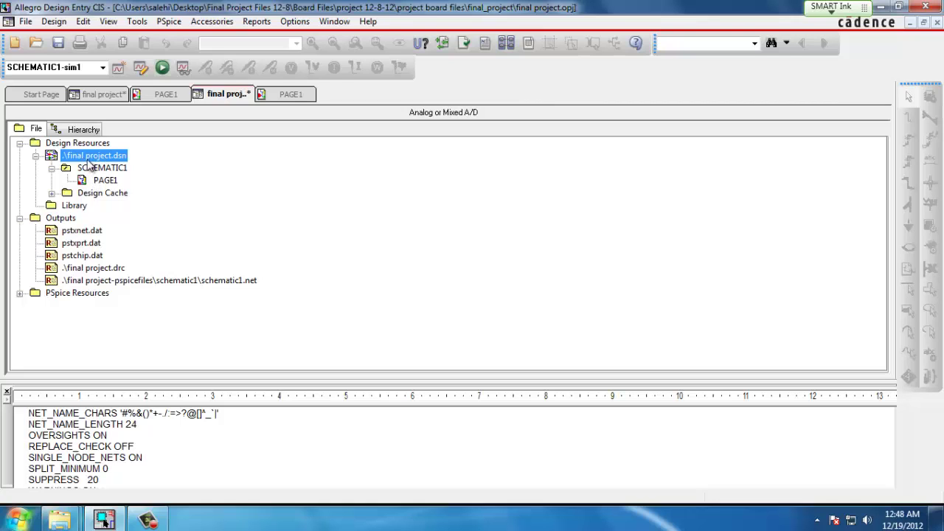
click(139, 24)
click(127, 37)
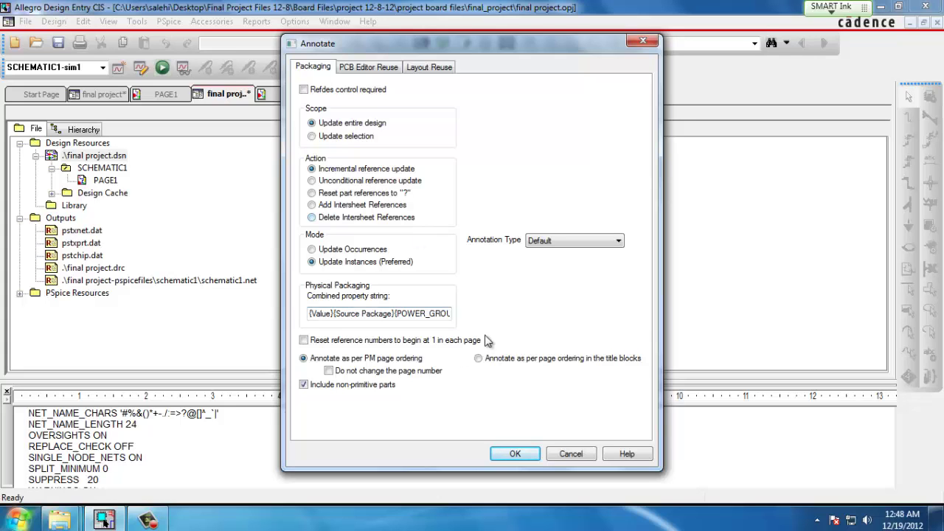
click(505, 455)
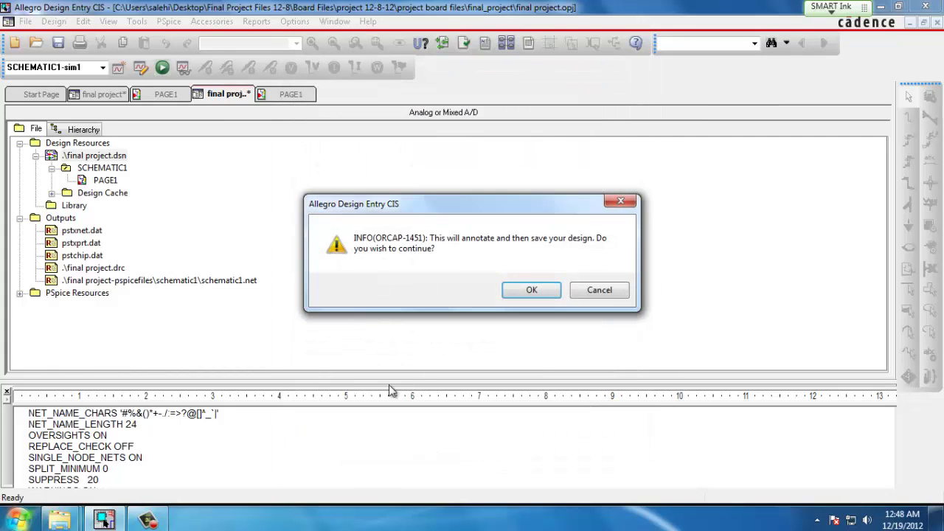
click(530, 293)
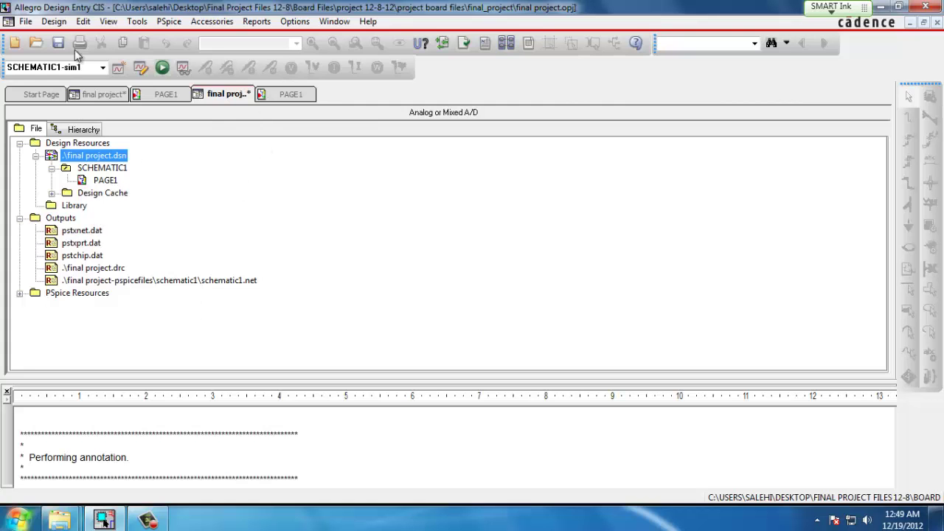
Step: Run a whole-design rules check after reviewing the Electrical, Physical and ERC Matrix tabs
click(137, 22)
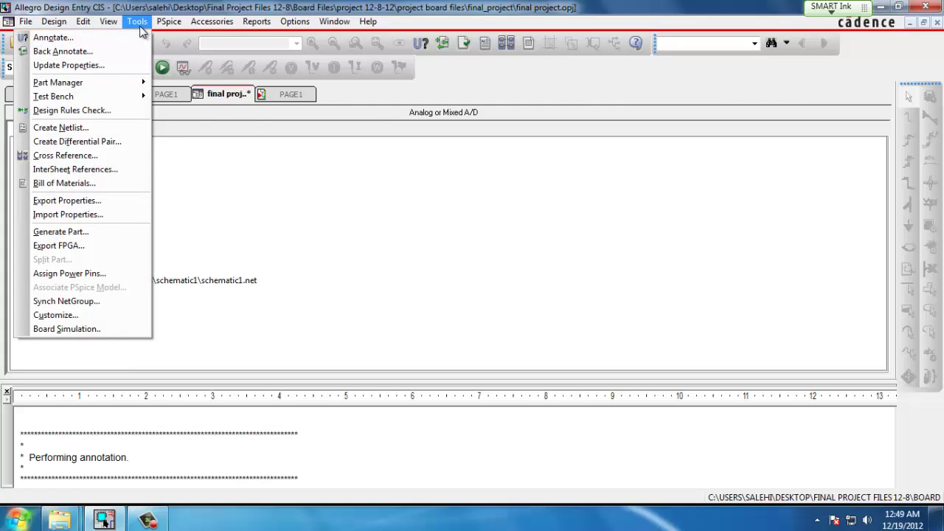
click(103, 110)
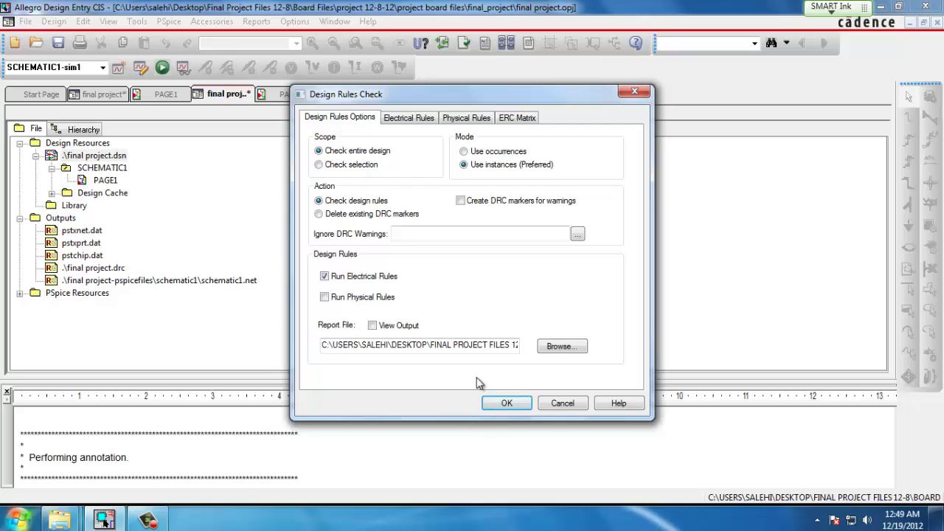
click(417, 119)
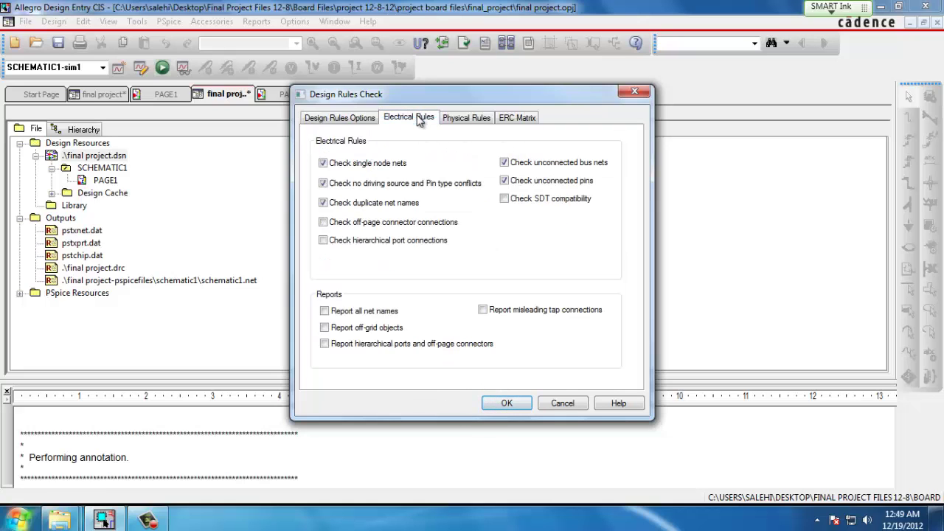
click(458, 120)
click(523, 121)
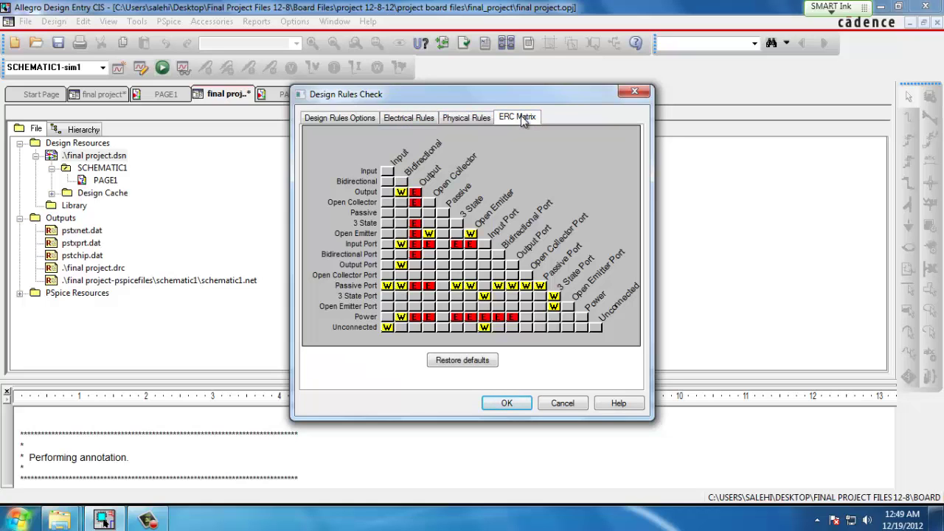
click(332, 119)
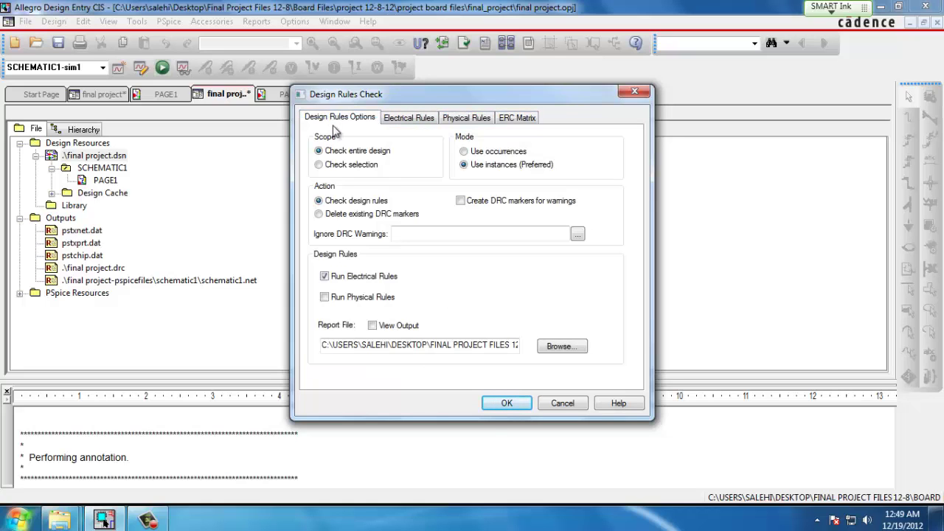
click(506, 402)
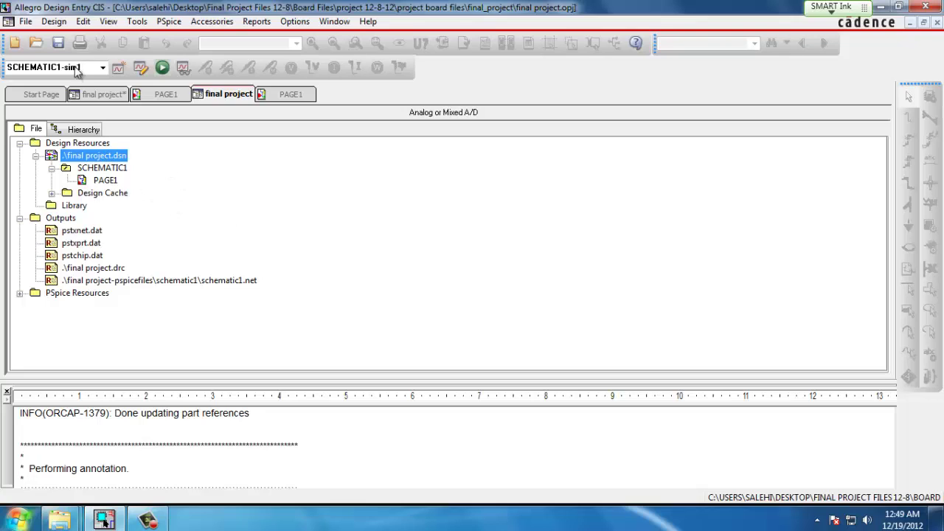
Step: Create the netlist for final project.dsn with the default PCB Editor board file, saving first
click(137, 24)
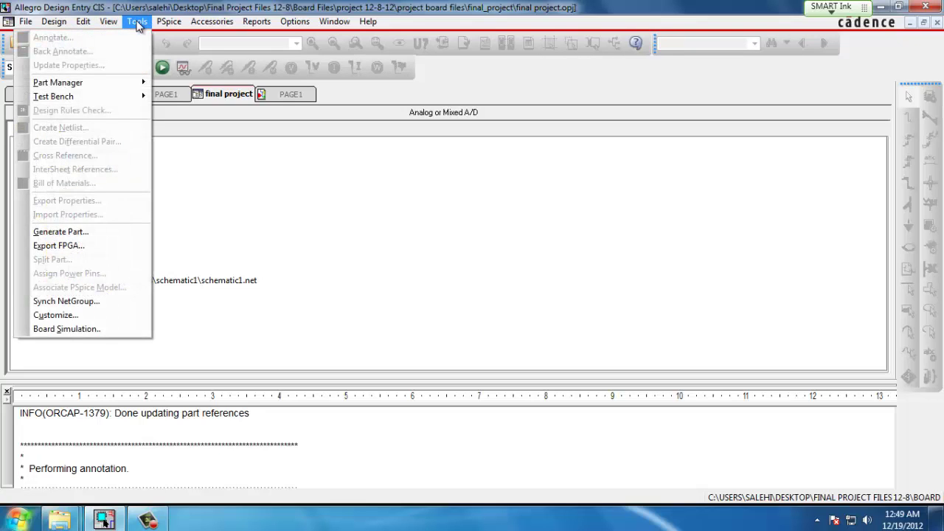
mouse_move(109, 22)
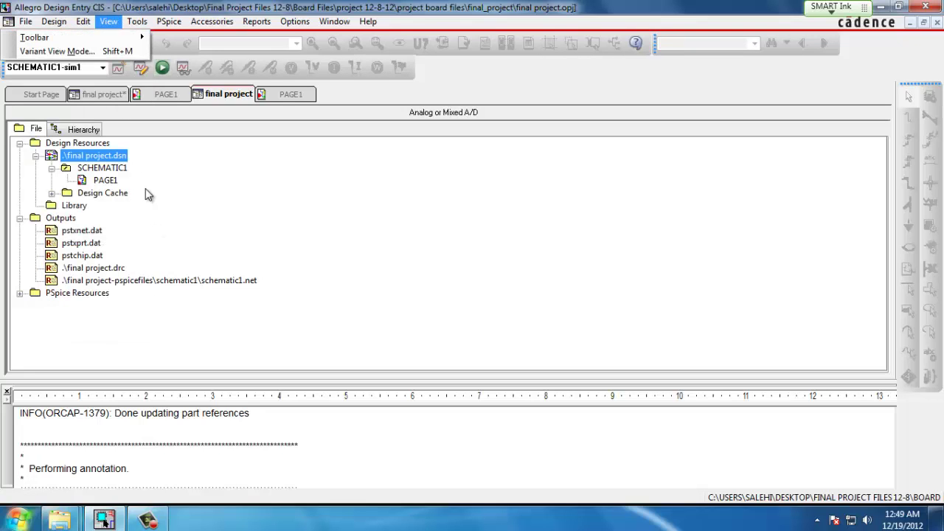
click(108, 160)
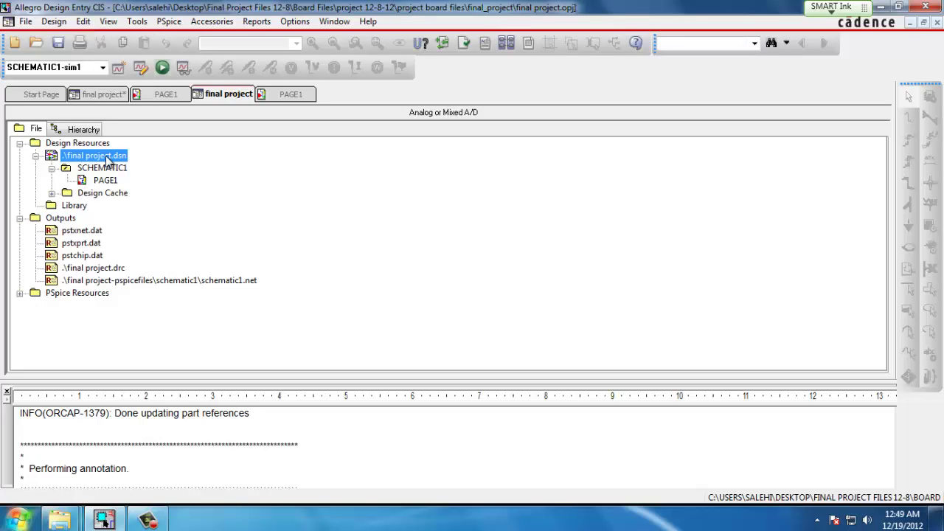
click(141, 22)
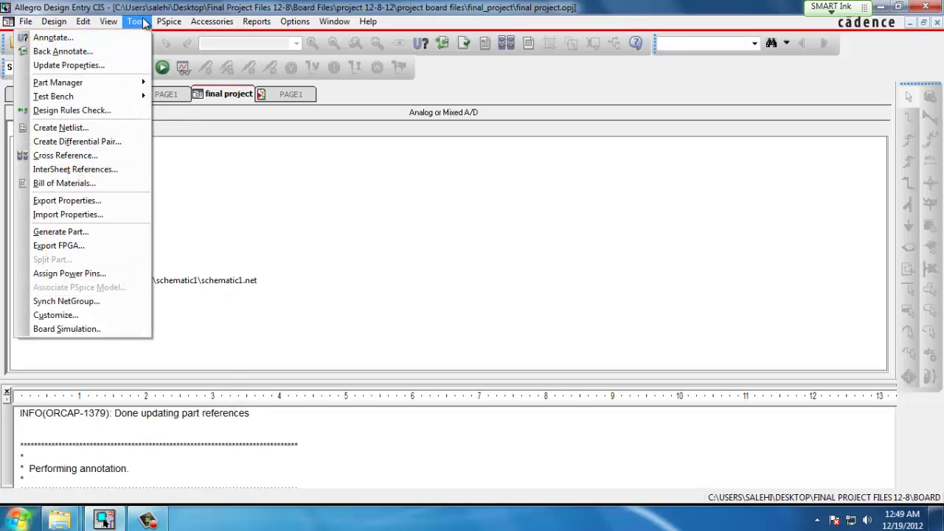
click(105, 127)
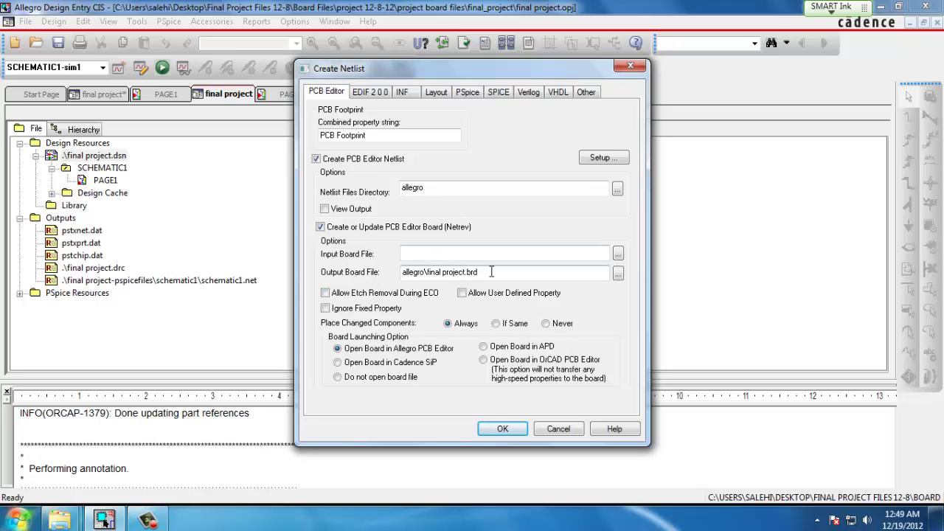
drag(489, 270, 431, 272)
click(405, 273)
click(496, 430)
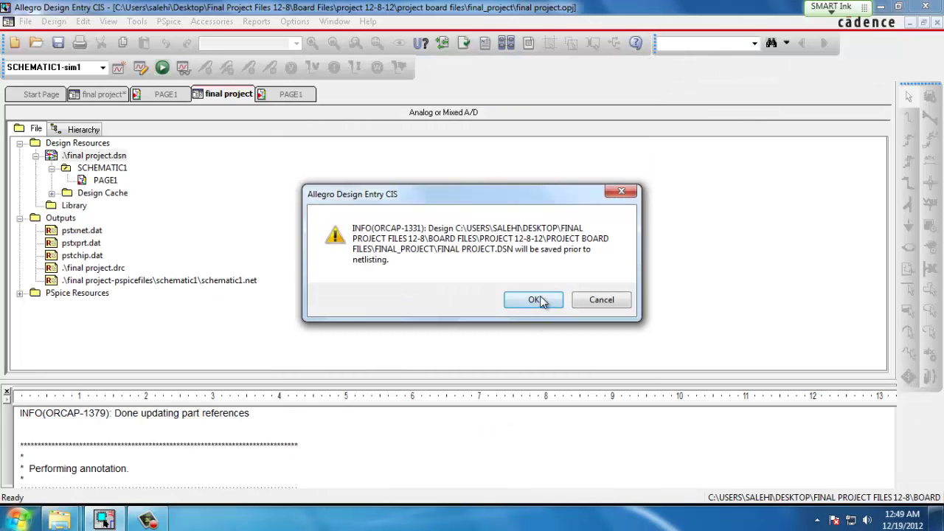
click(534, 301)
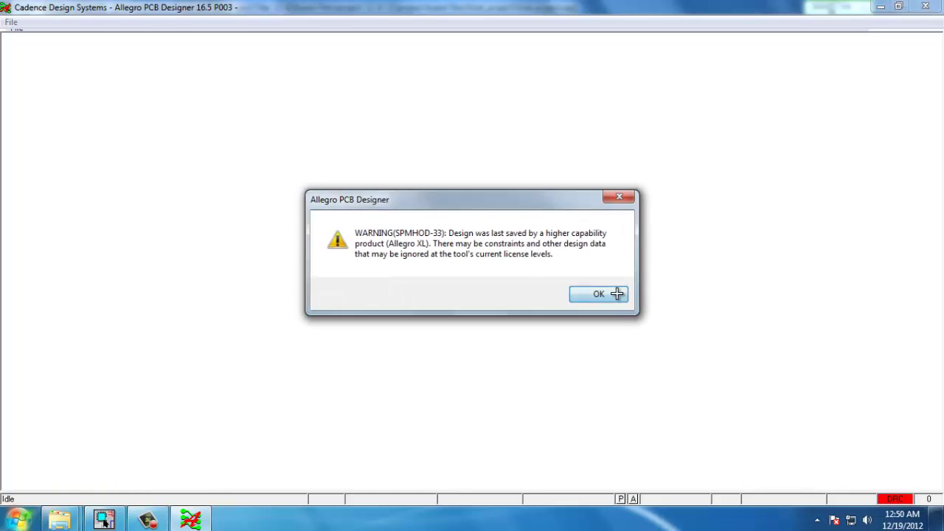
Step: Dismiss the higher-capability license warning to reach final project.brd
click(598, 294)
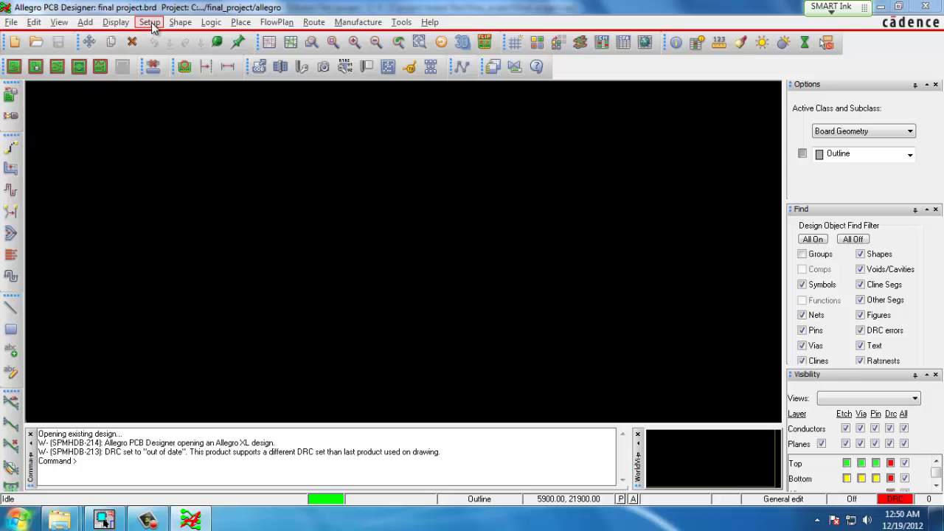
Step: Start a Place Rectangle board outline sized 5000 × 5000 MIL
click(151, 23)
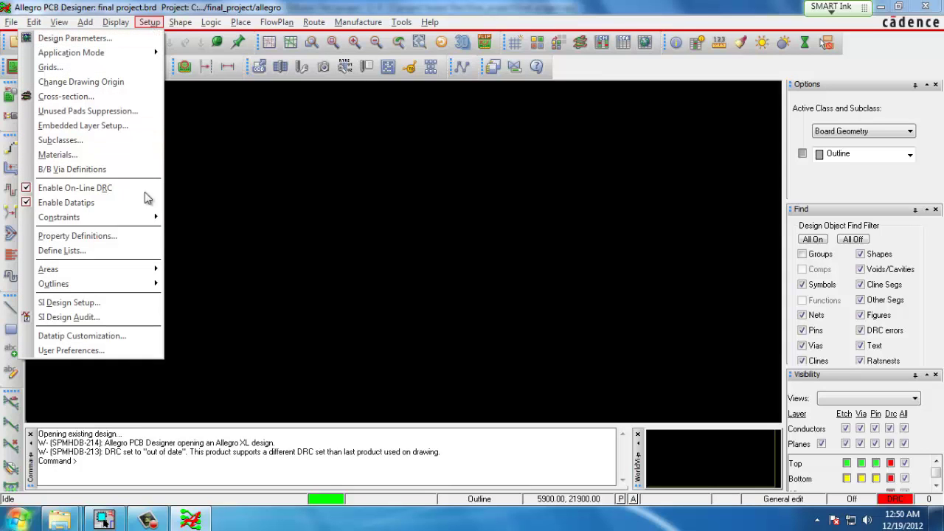
mouse_move(122, 286)
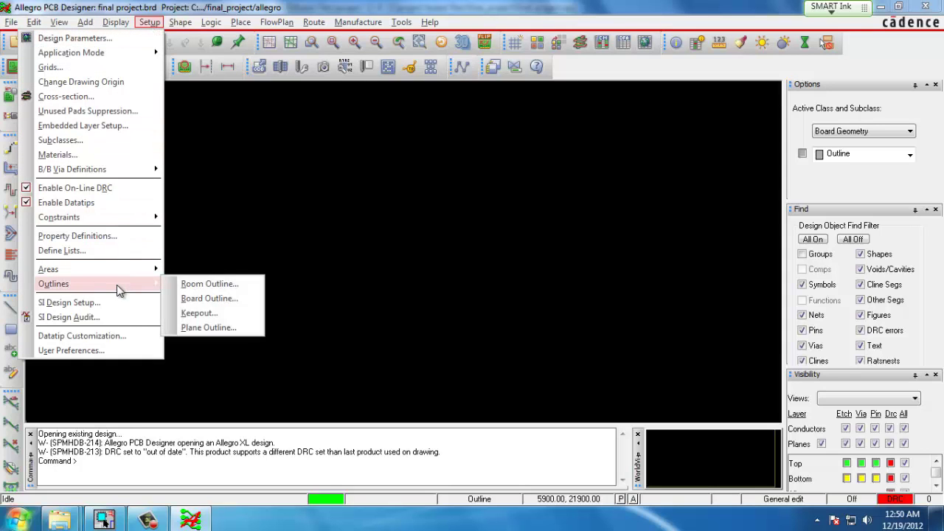
click(220, 305)
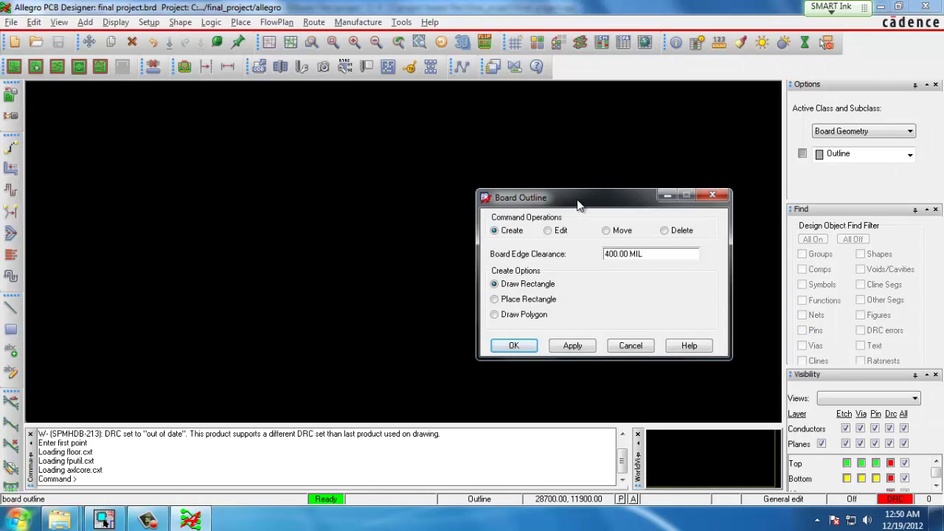
drag(576, 201, 494, 169)
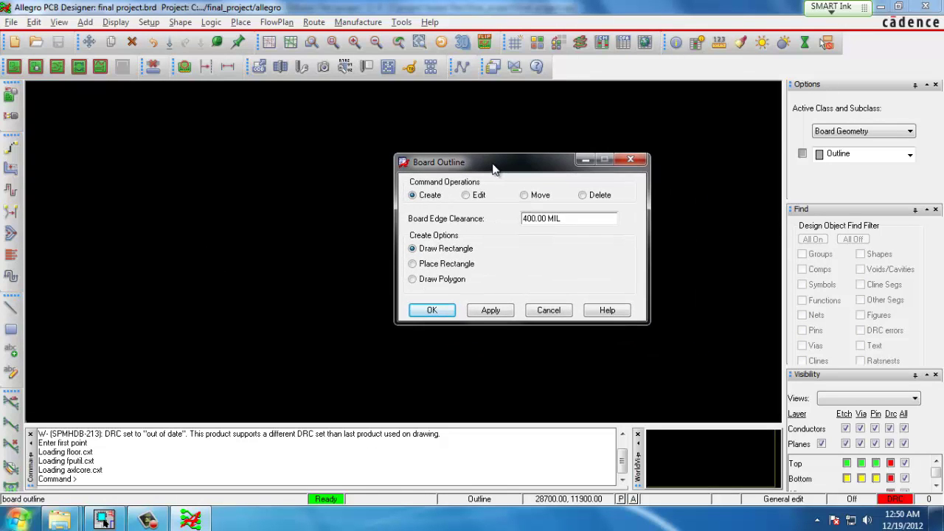
click(447, 265)
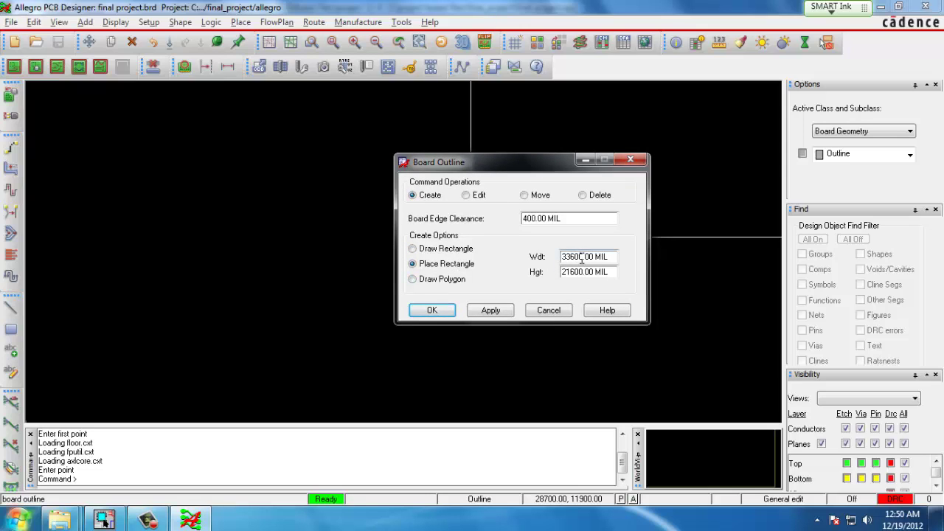
drag(582, 258, 539, 259)
text(5000)
drag(584, 270, 536, 275)
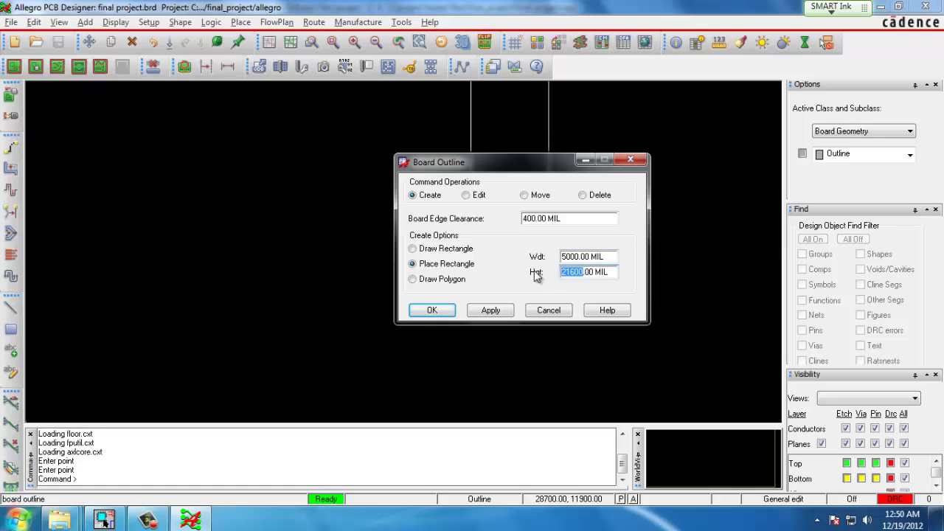
text(5000)
Step: Set the board edge clearance to 200 MIL and place the outline on the canvas
drag(531, 219, 523, 218)
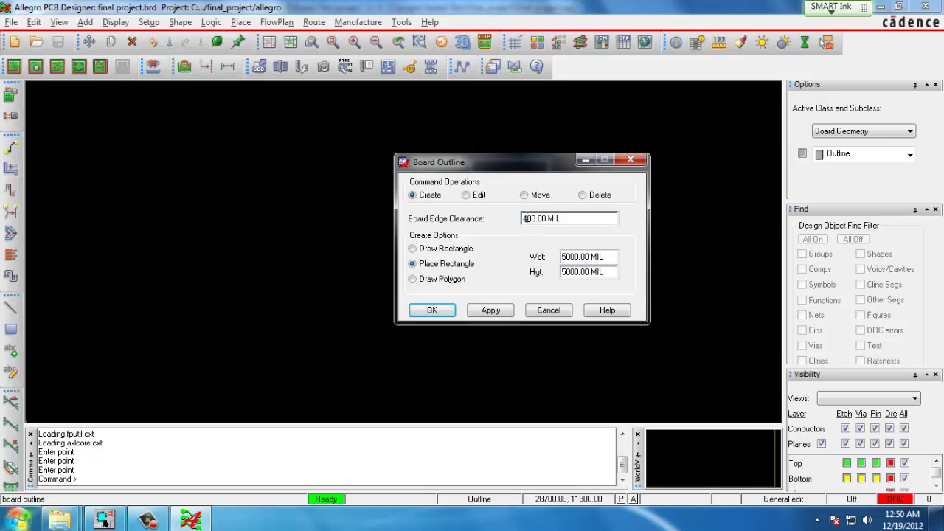
double_click(533, 220)
click(528, 220)
key(BackSpace)
text(2)
click(444, 310)
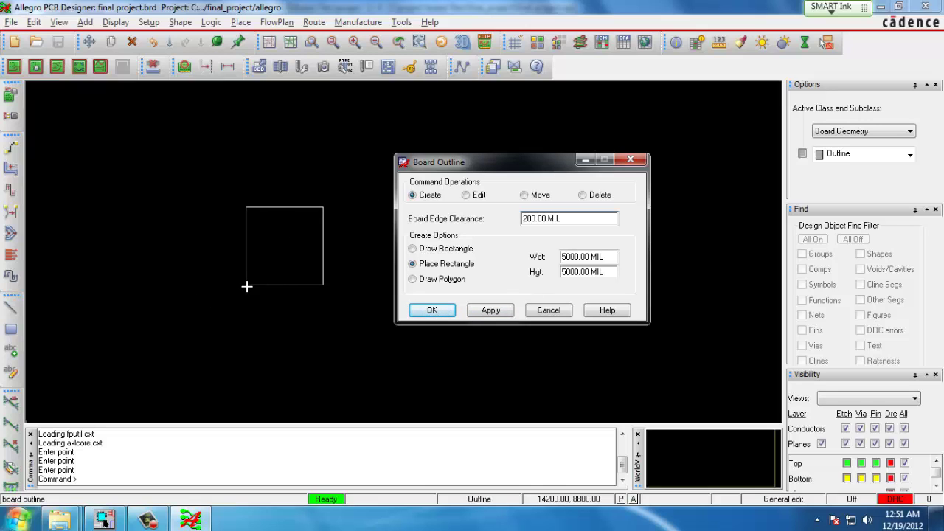
click(248, 277)
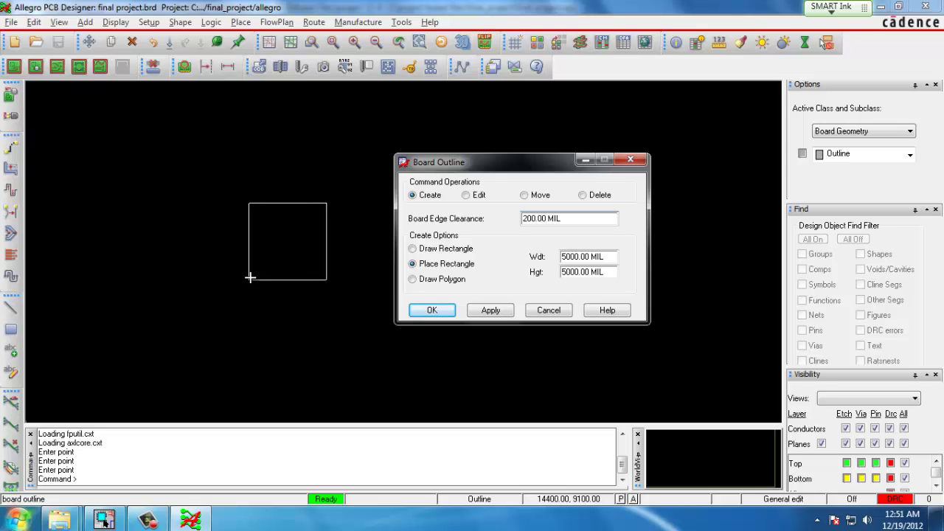
click(438, 310)
Step: Zoom around the board outline and open the Place menu
scroll(267, 271, up, 2)
scroll(293, 262, up, 2)
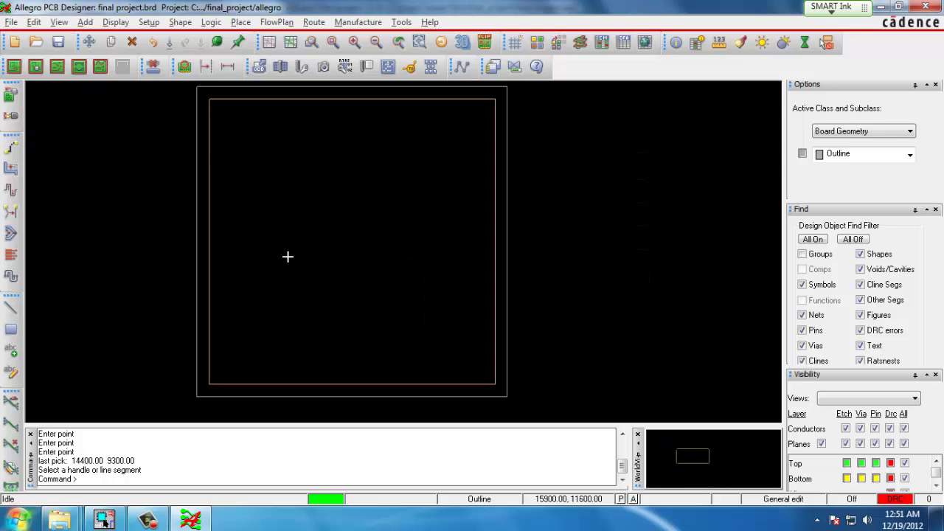
scroll(323, 265, down, 1)
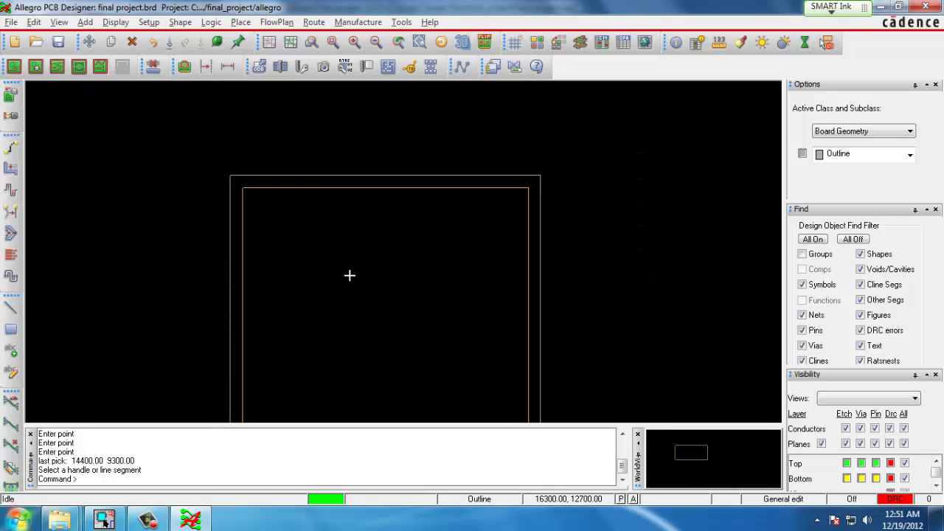
scroll(349, 276, down, 1)
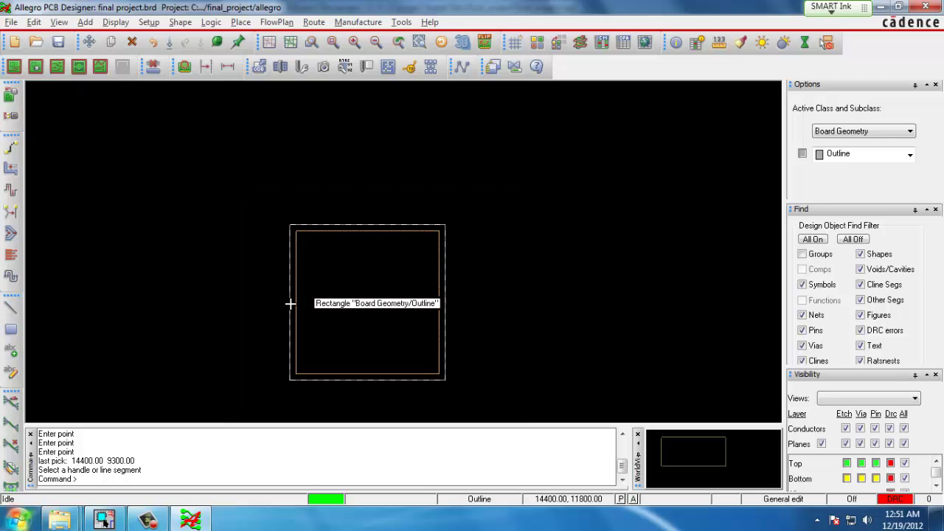
click(149, 22)
mouse_move(249, 24)
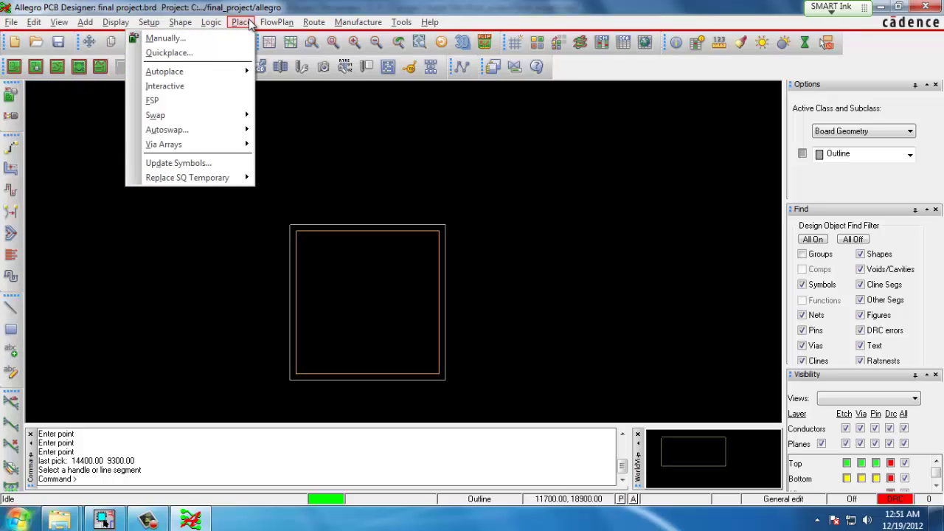
Step: Quickplace all 44 components around the package keepin, above the board's top edge
click(217, 52)
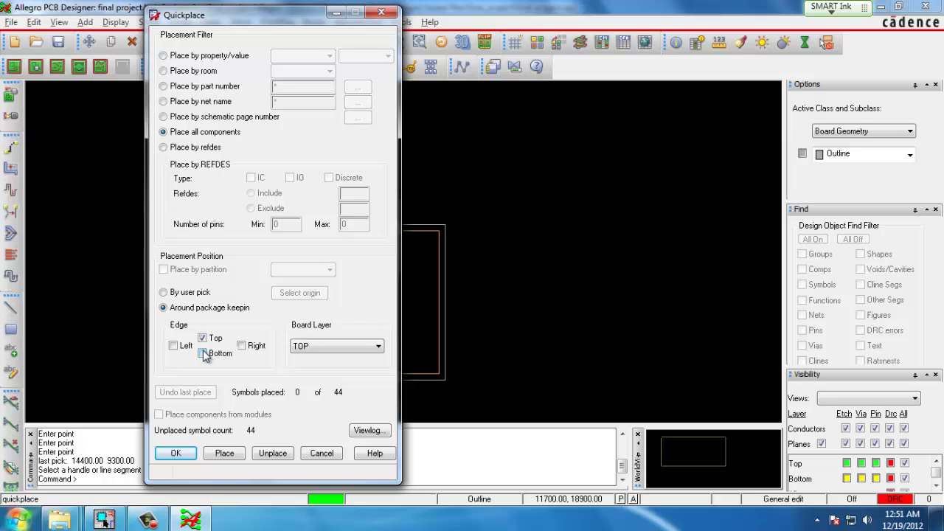
click(225, 453)
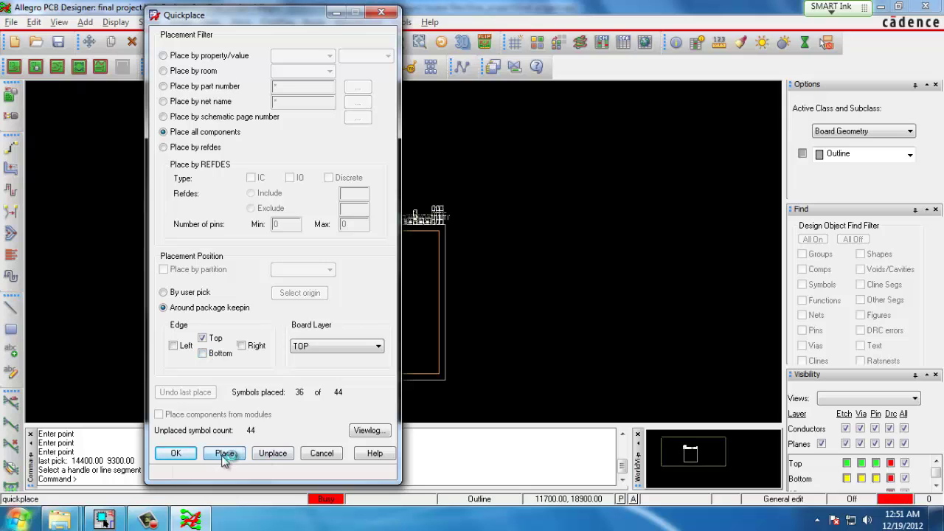
click(185, 453)
Step: Turn off every Find filter object type except Symbols
scroll(339, 283, up, 2)
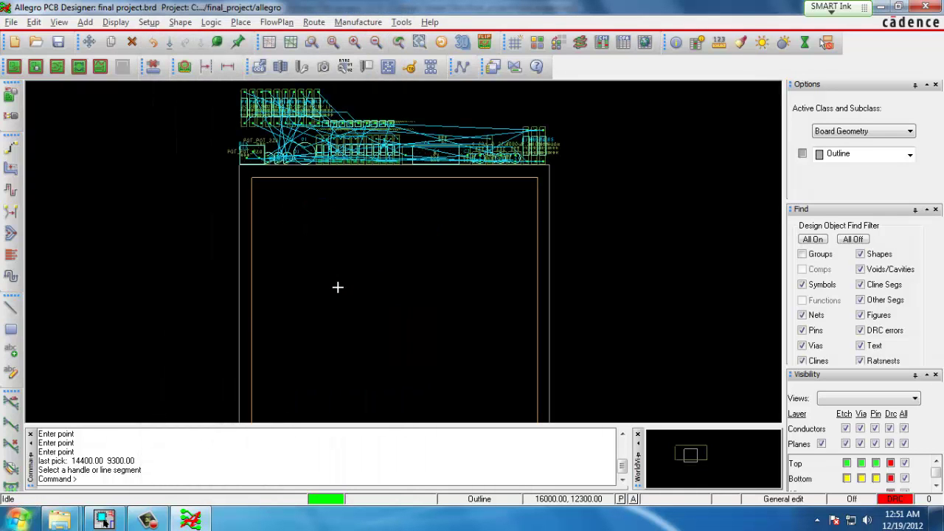
scroll(340, 289, up, 2)
scroll(337, 289, down, 2)
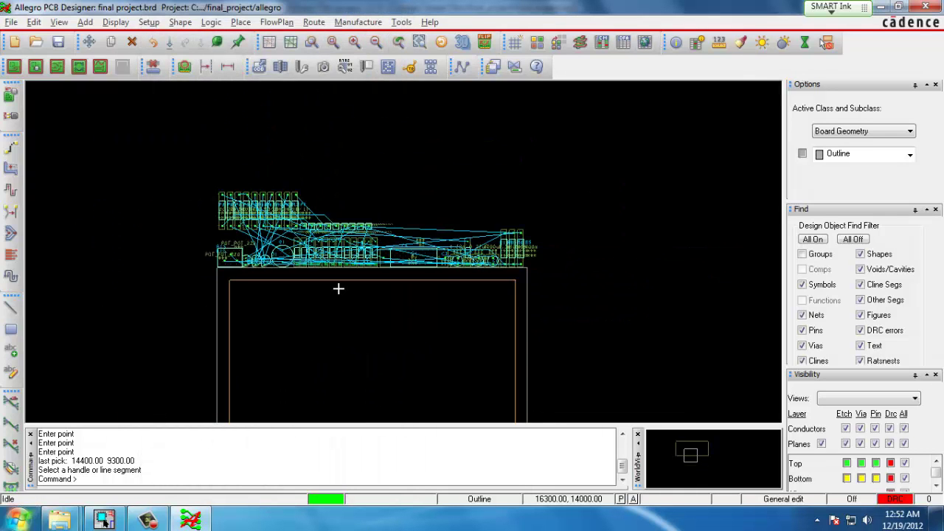
scroll(347, 292, down, 2)
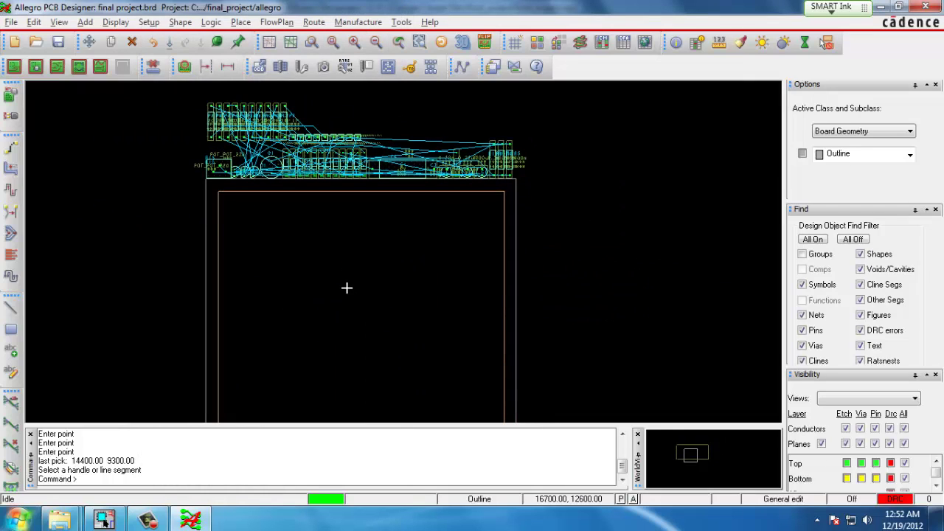
click(853, 240)
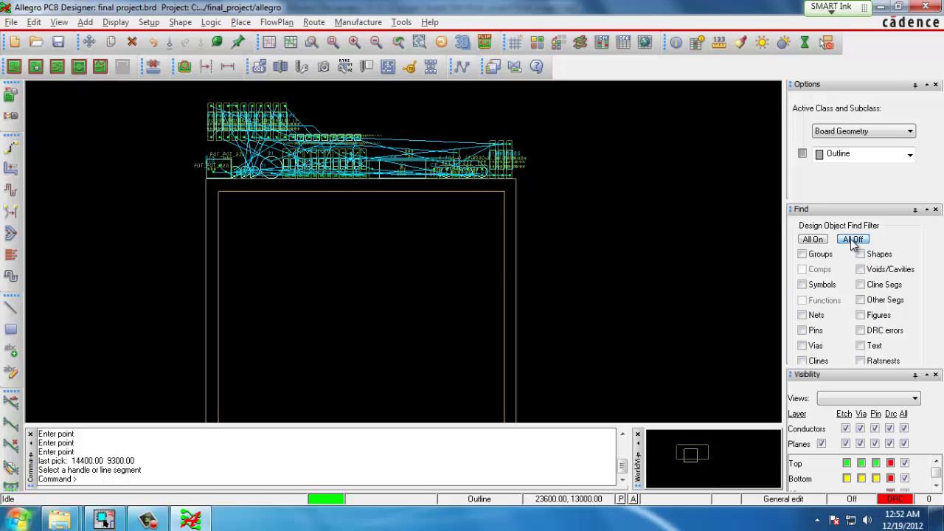
click(803, 285)
Step: Move transistor Q1, potentiometer R15 and LED D10 from the cluster into the board outline
click(89, 42)
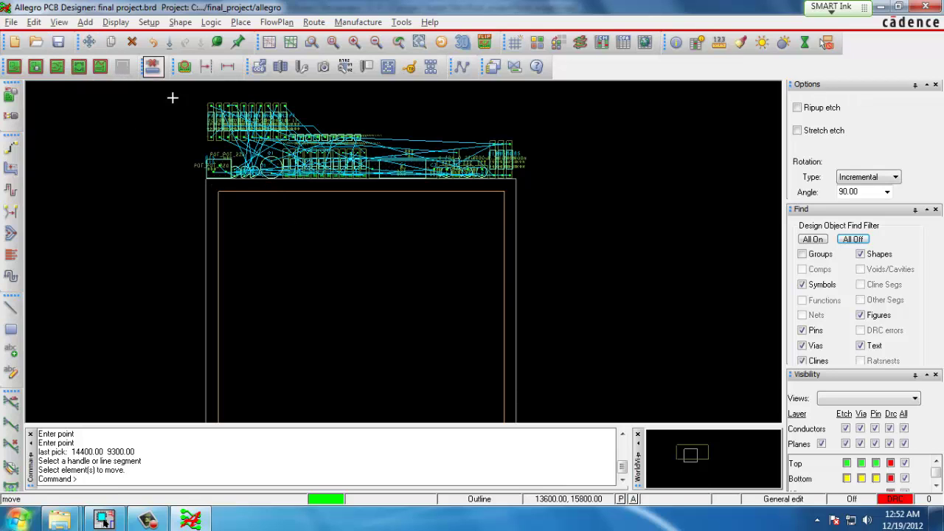
click(264, 167)
click(262, 237)
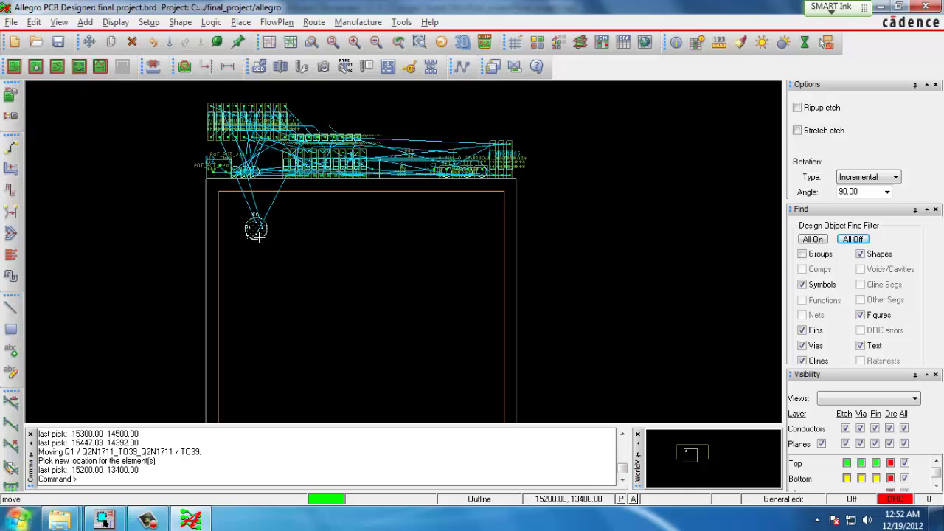
click(220, 177)
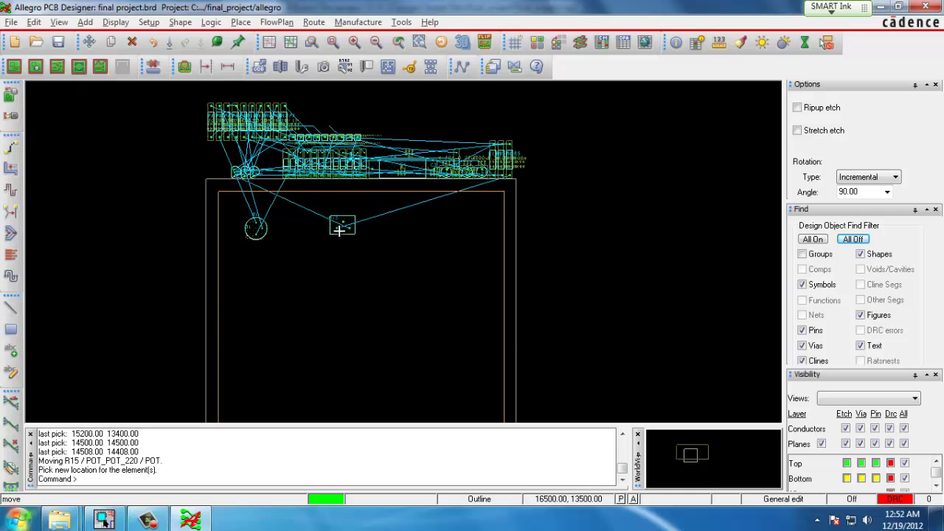
click(339, 231)
click(303, 171)
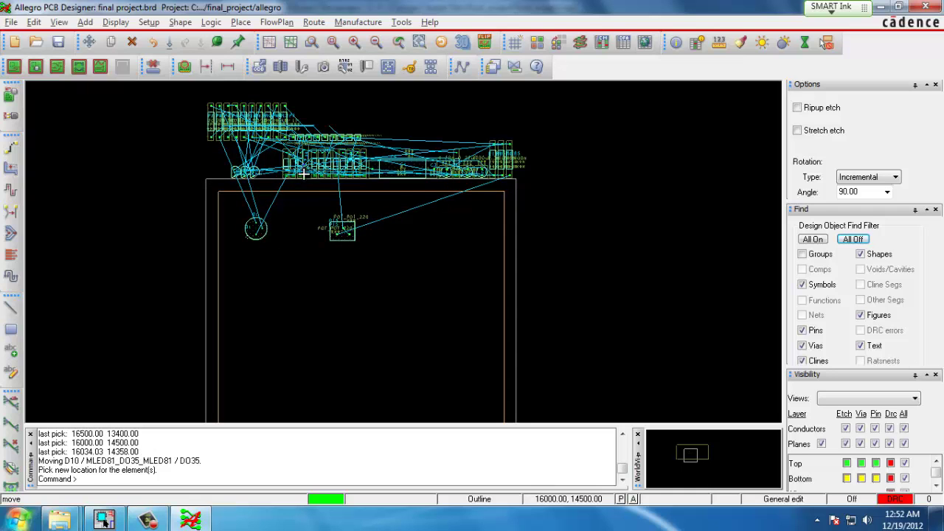
click(303, 278)
Step: Place diodes D9, D1 and D3 inside the board near D10
click(329, 168)
click(387, 307)
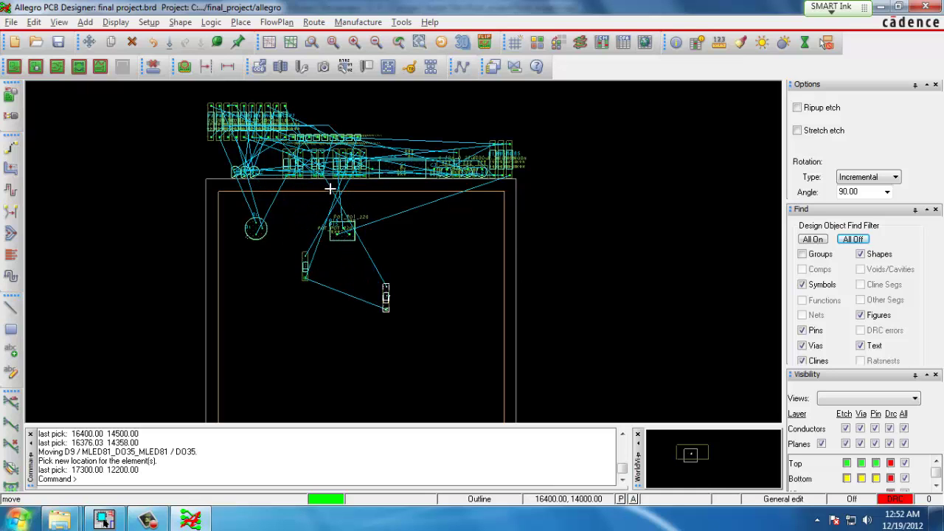
click(323, 173)
click(336, 345)
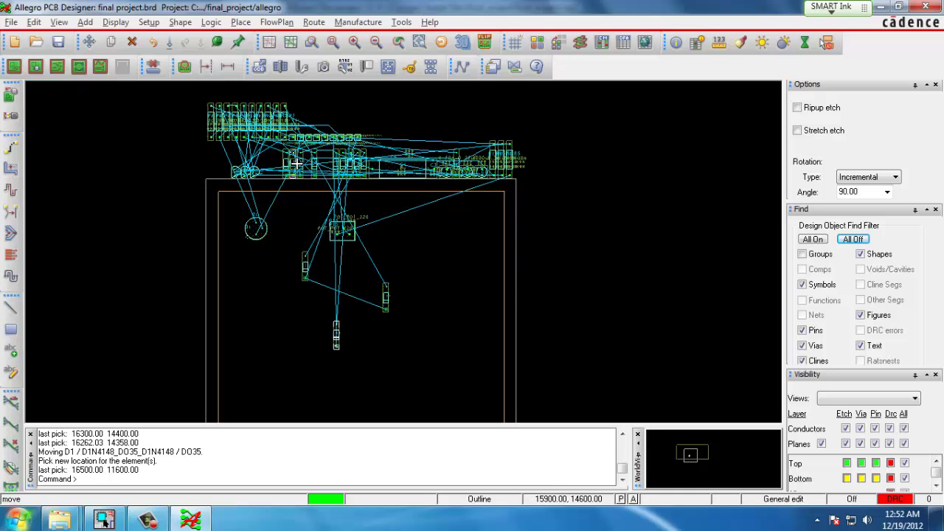
click(295, 164)
click(274, 338)
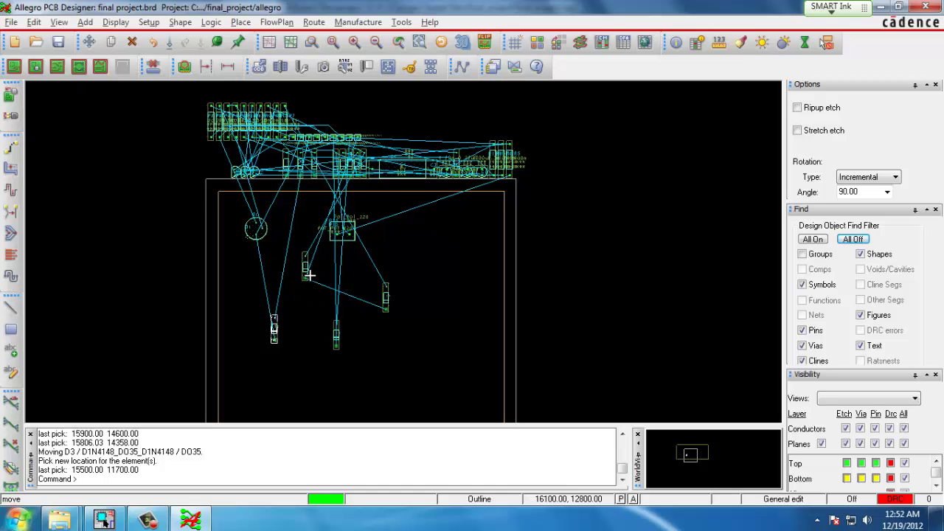
key(Right)
key(Down)
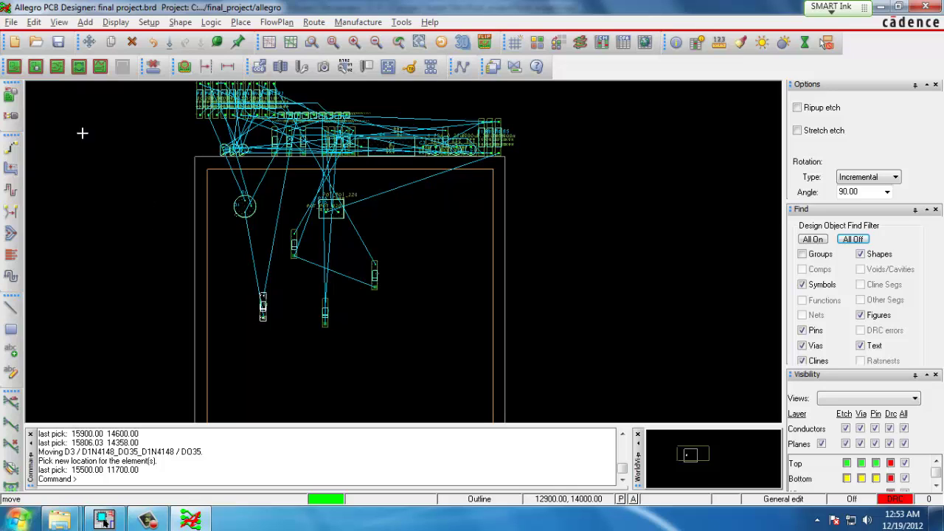
Step: Open project_board_3.brd from Desktop > test, discarding changes to final project.brd
click(11, 24)
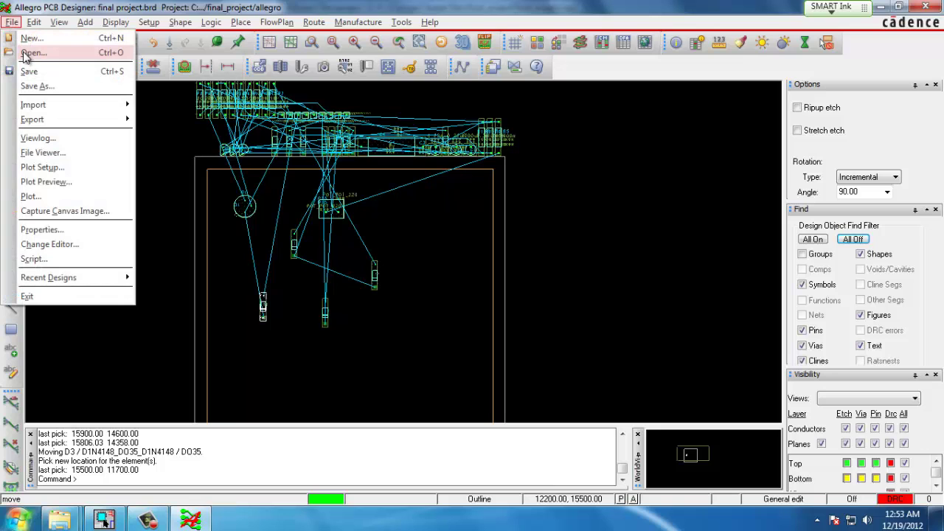
click(26, 53)
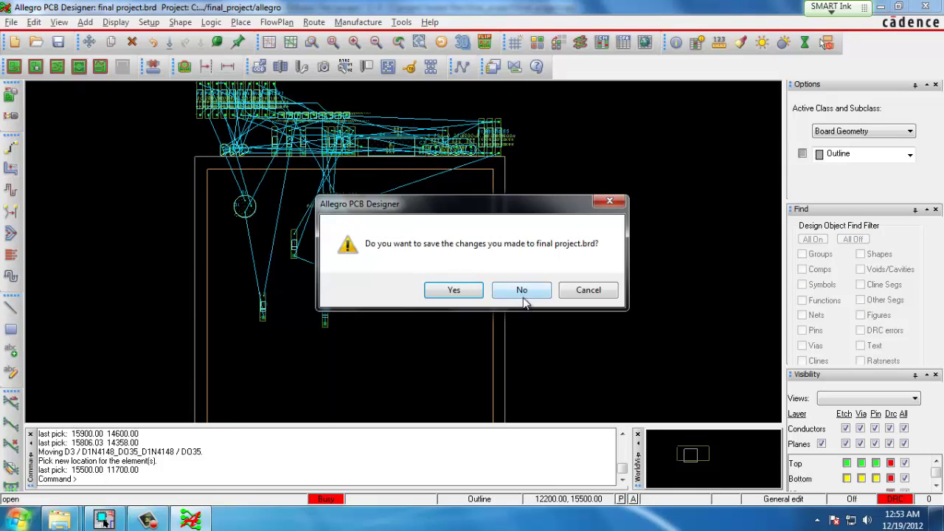
click(522, 290)
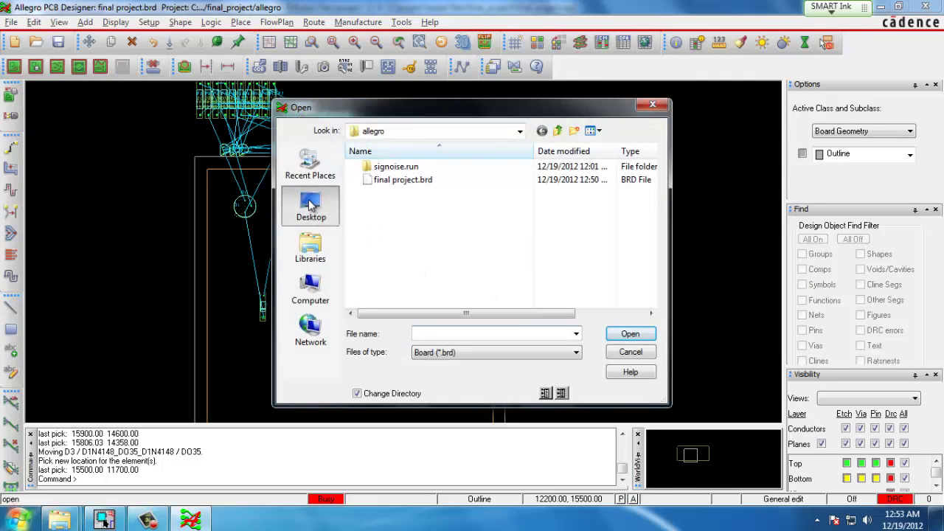
click(310, 206)
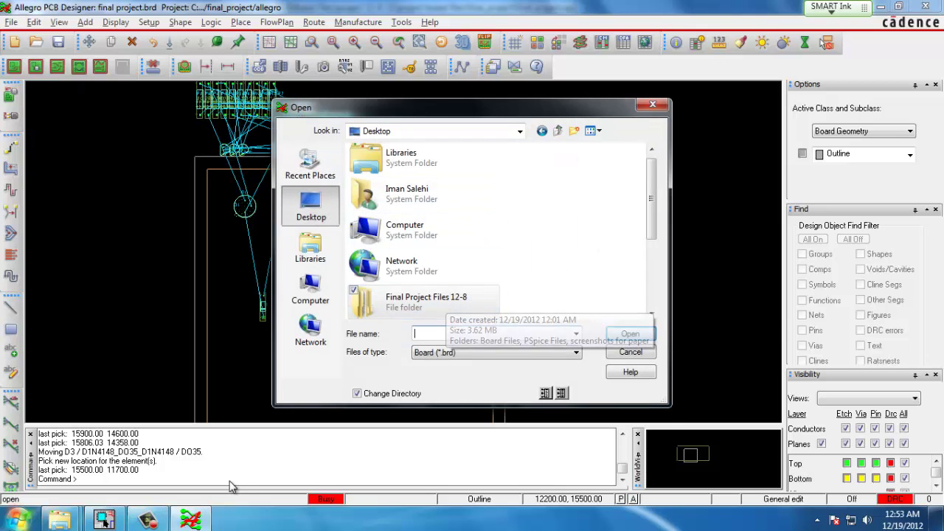
drag(648, 205, 661, 284)
double_click(394, 302)
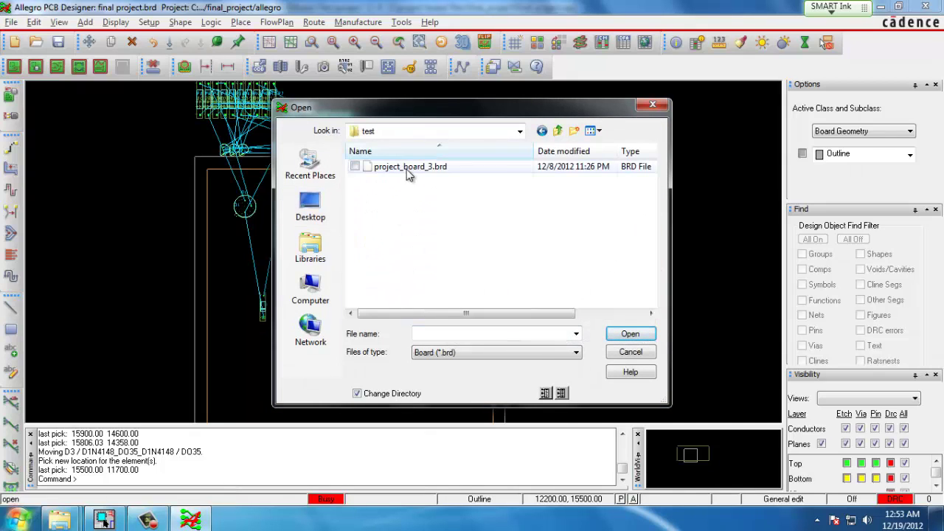
double_click(406, 166)
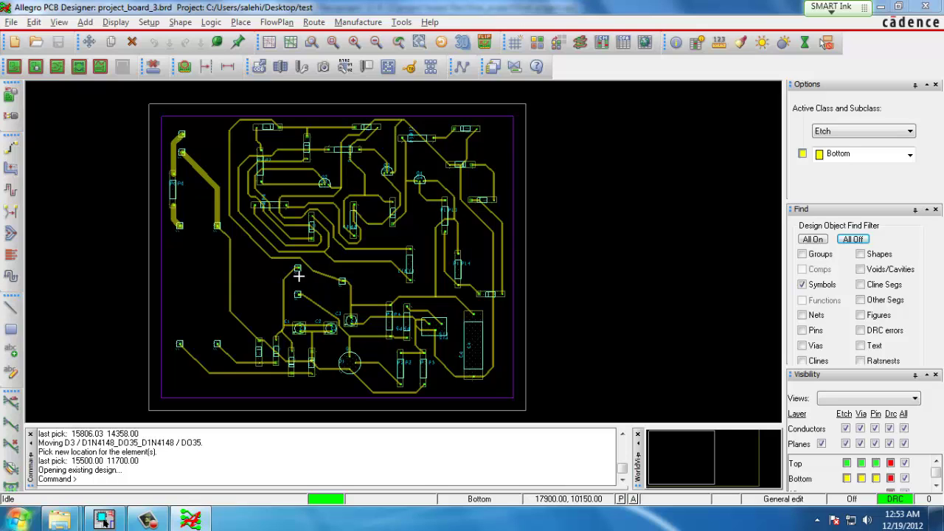
Step: Bring up the Setup menu's Constraints options for electrical constraints
click(150, 22)
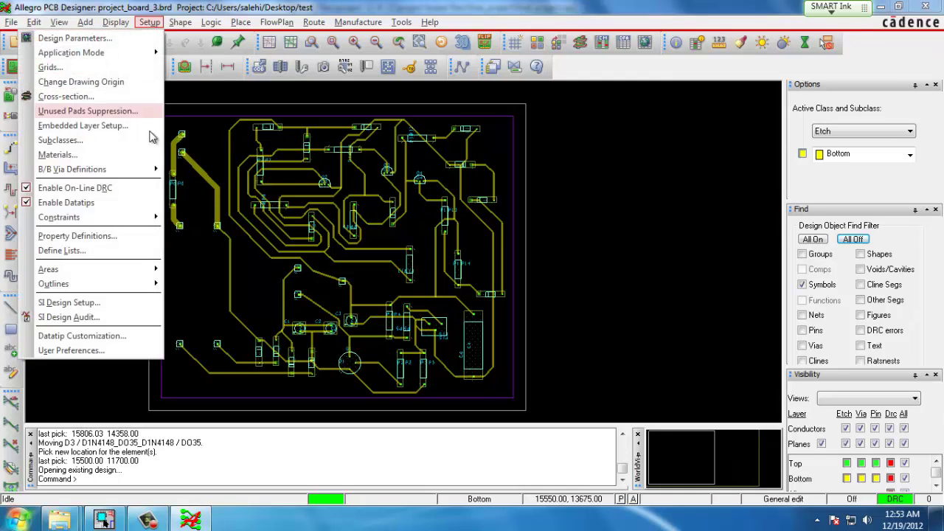
mouse_move(131, 221)
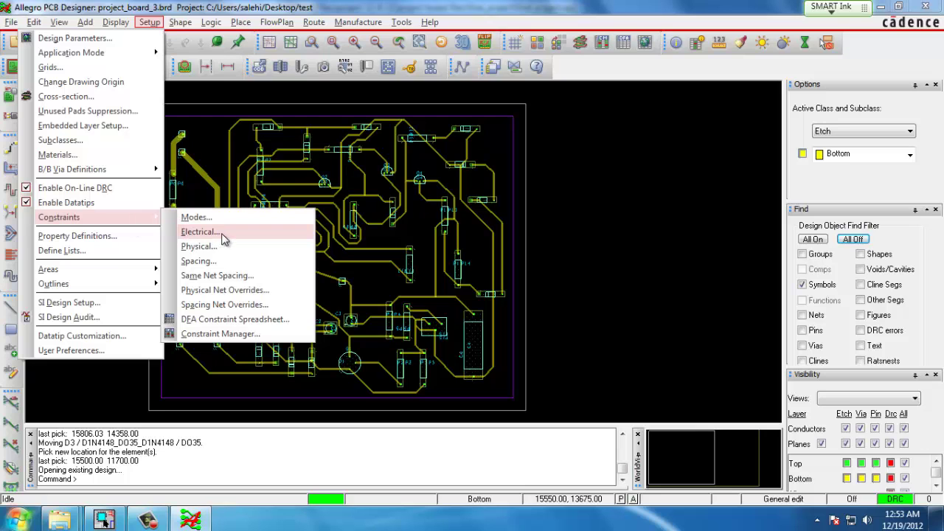
Step: Launch Constraint Manager and show the electrical Routing > Wiring worksheet
click(200, 231)
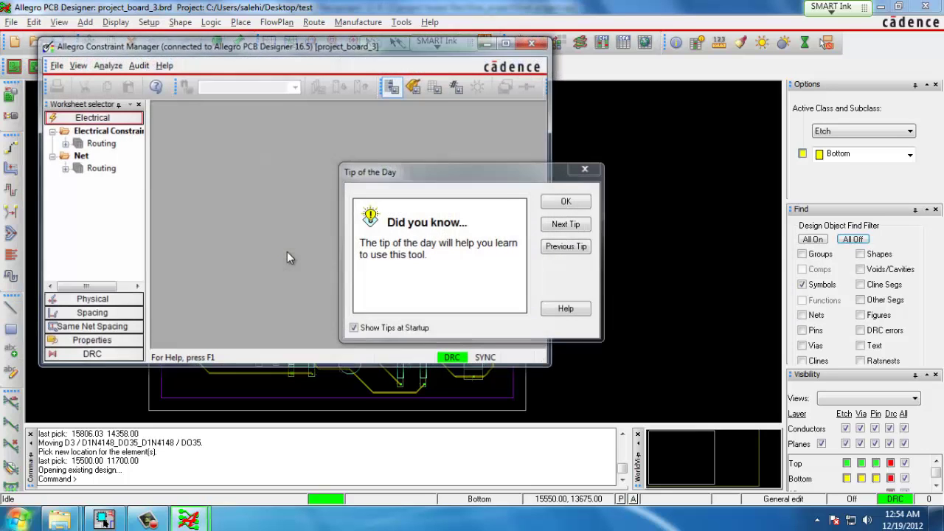
click(566, 201)
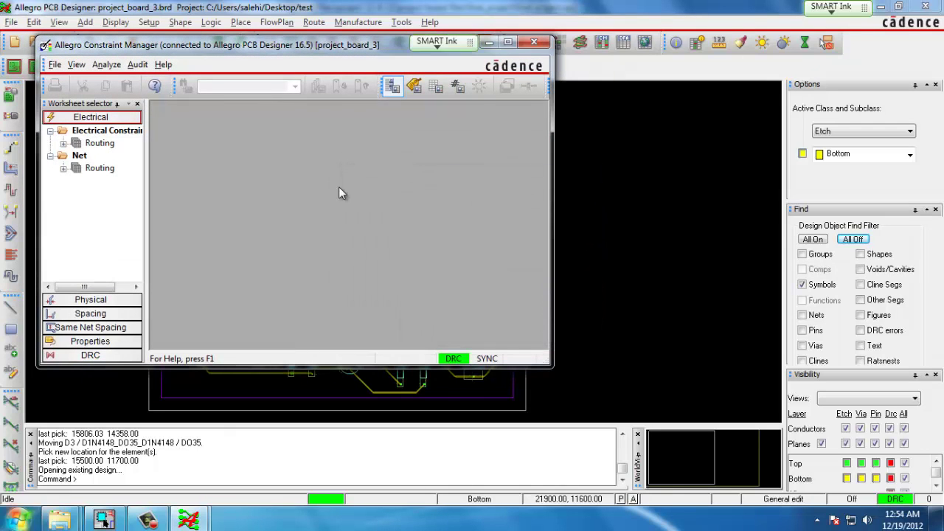
double_click(95, 143)
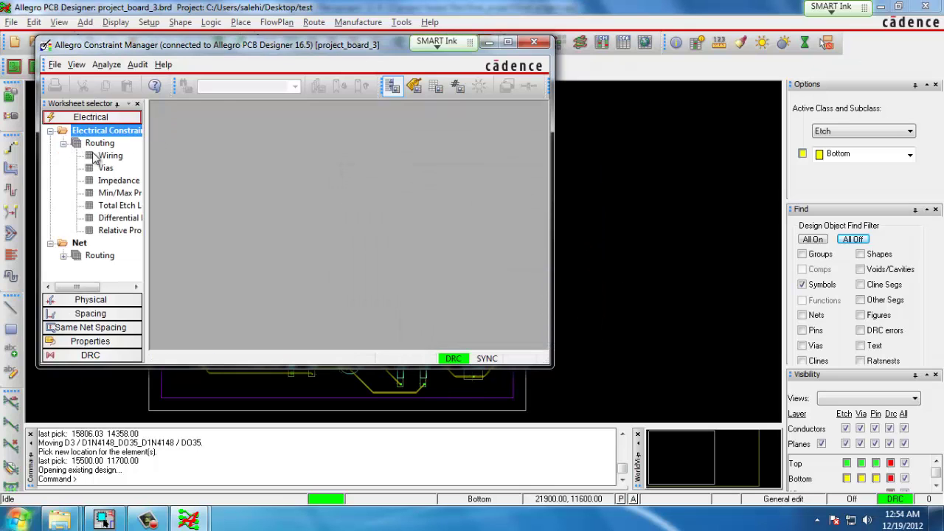
click(106, 155)
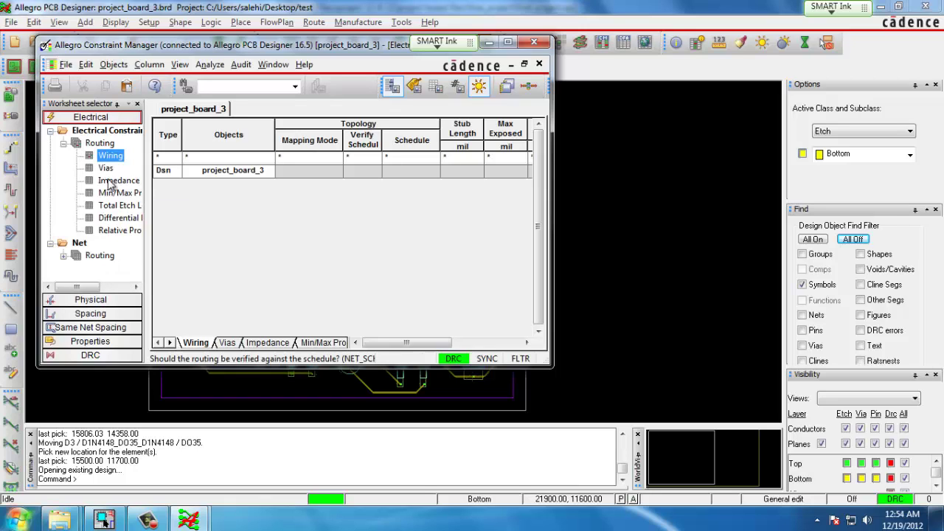
Step: Check the DEFAULT minimum line width of 30.00 mil under Physical > All Layers
click(87, 302)
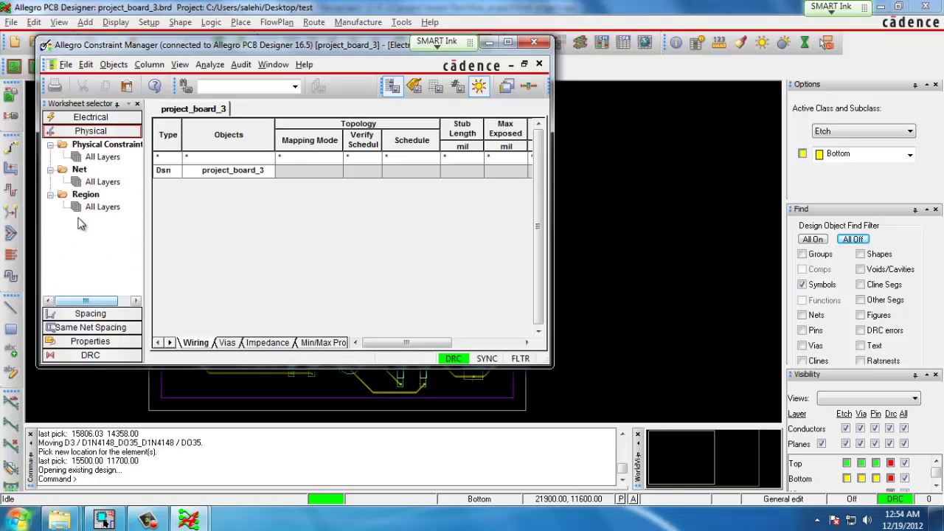
click(82, 157)
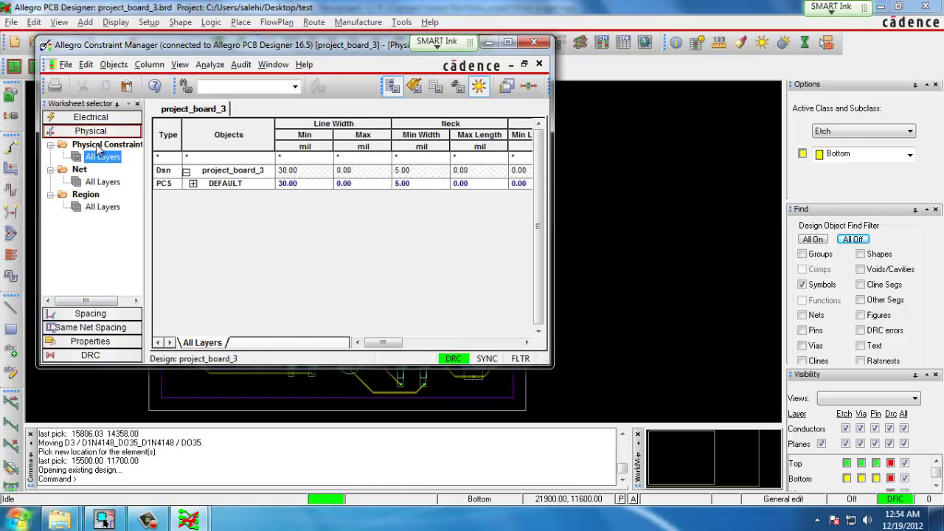
click(302, 185)
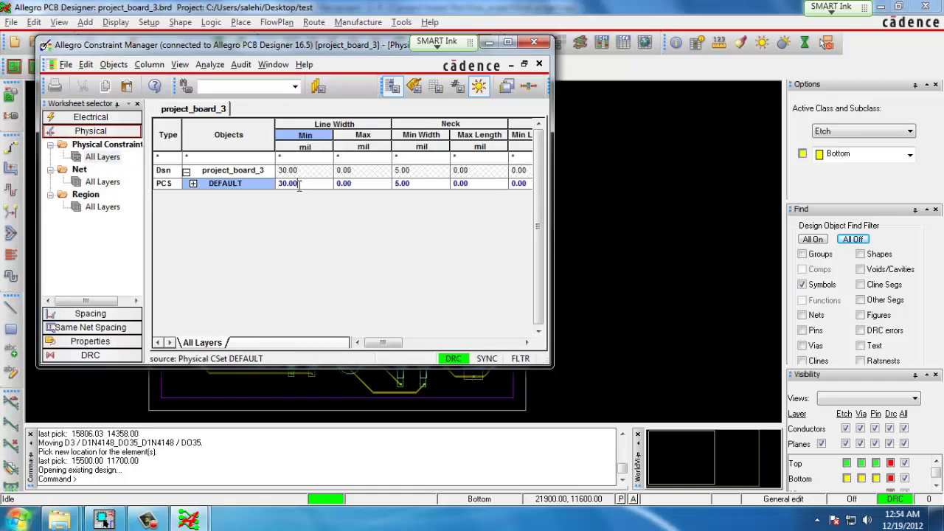
drag(300, 184, 272, 190)
key(Return)
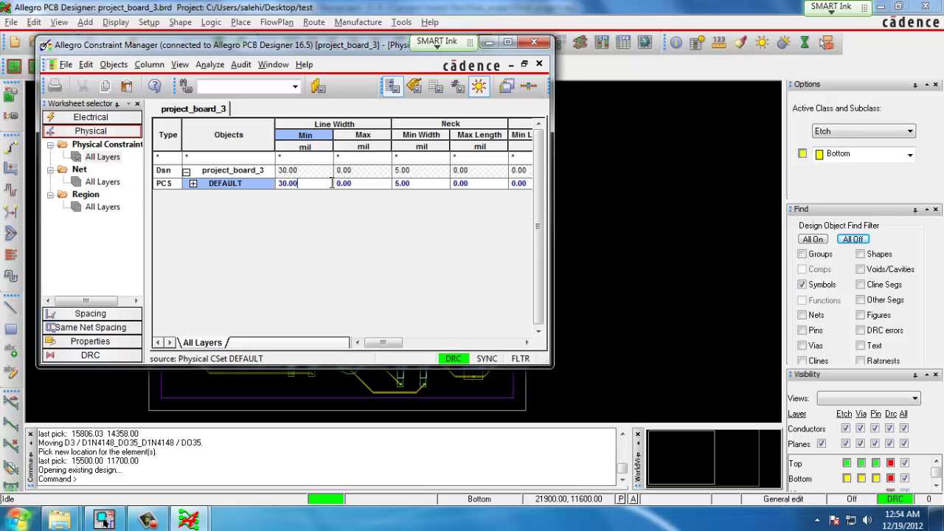
Step: Close Constraint Manager and bring up the Automatic Router dialog
click(535, 43)
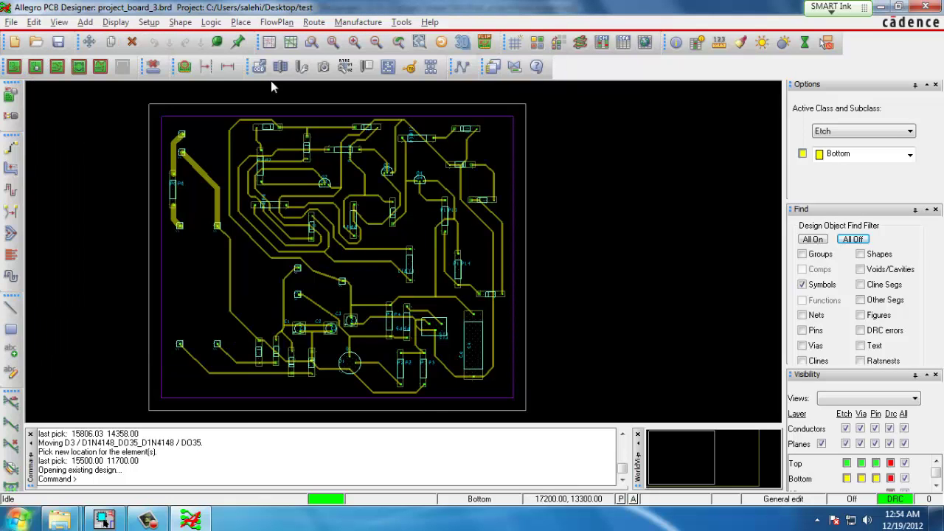
click(314, 23)
mouse_move(304, 182)
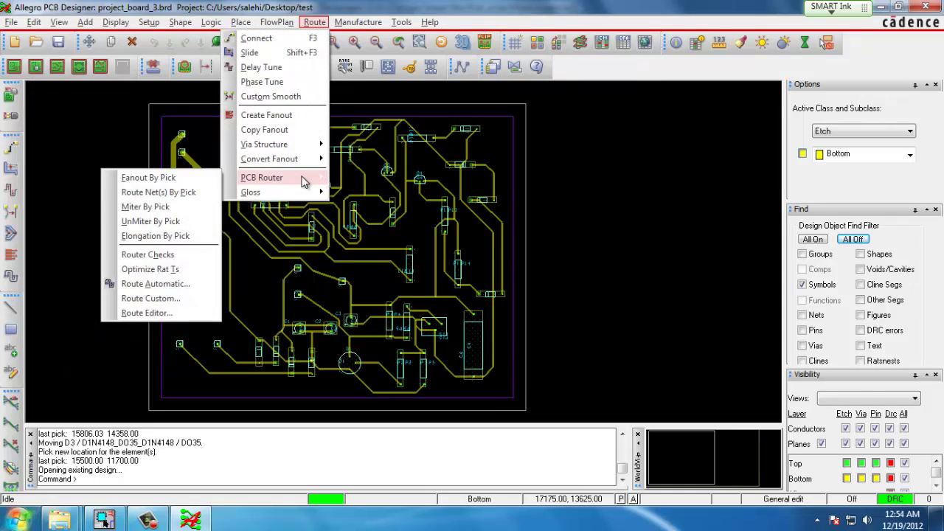
click(180, 285)
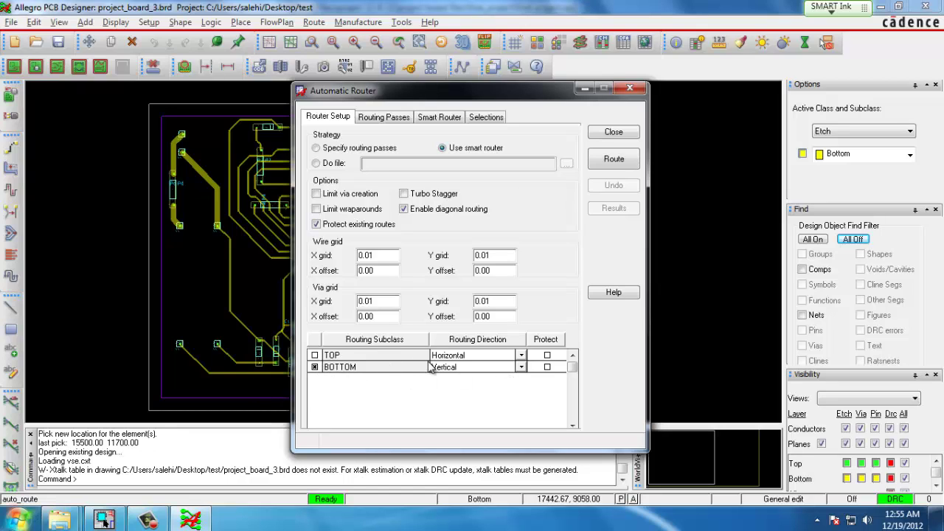
Step: Limit routing to the BOTTOM layer, review Routing Passes, Smart Router and Selections, then close
click(314, 354)
click(314, 366)
click(389, 122)
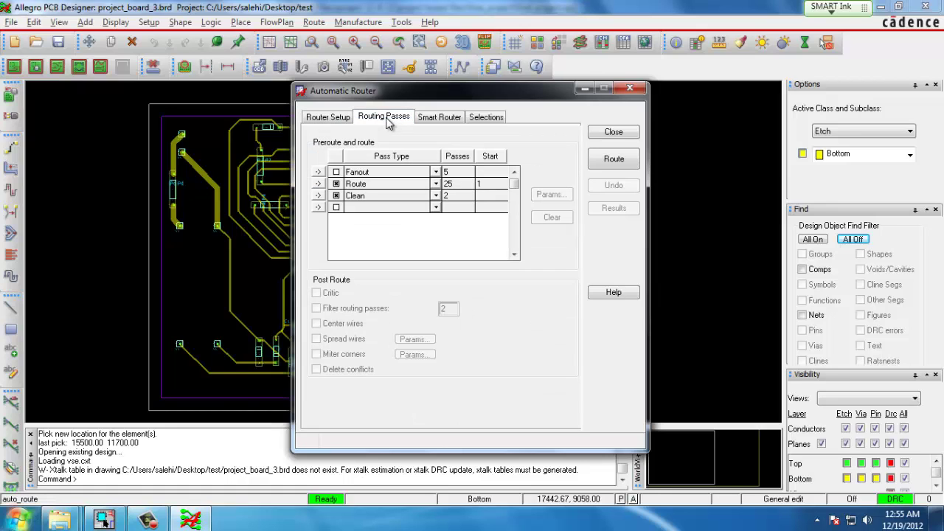
click(439, 119)
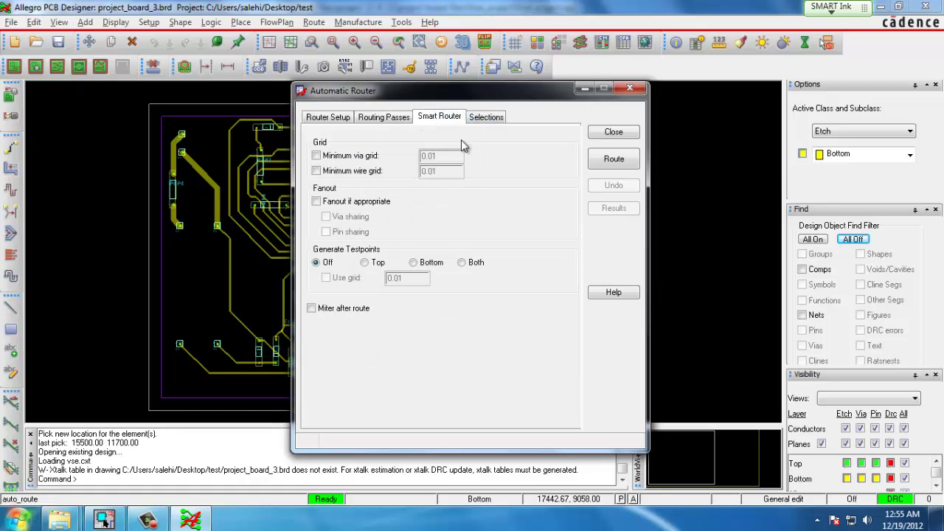
click(484, 118)
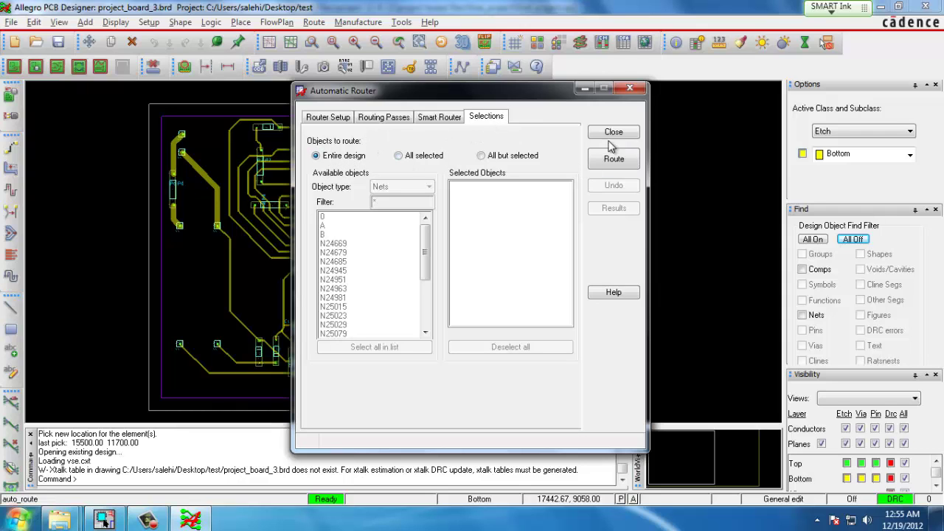
click(629, 88)
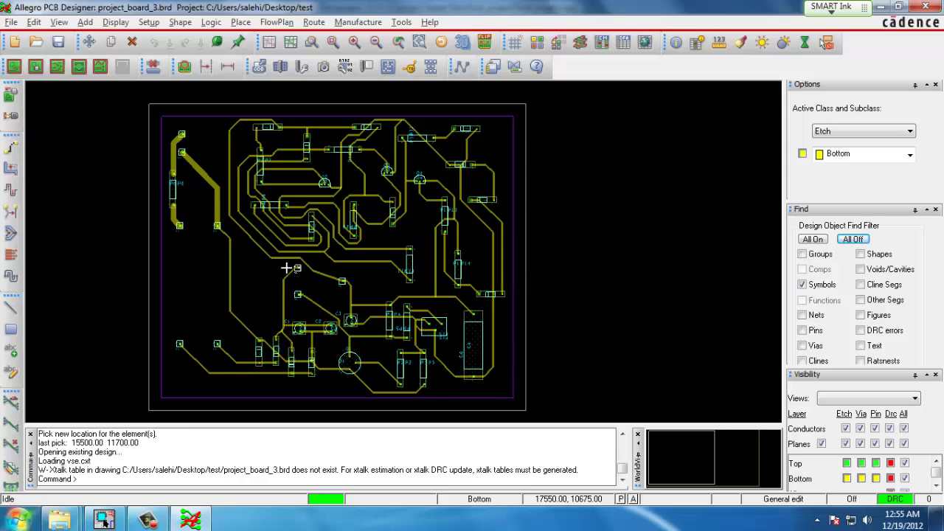
Step: Slide the vertical bottom-layer trace beside the left pads into a new path
scroll(274, 221, up, 2)
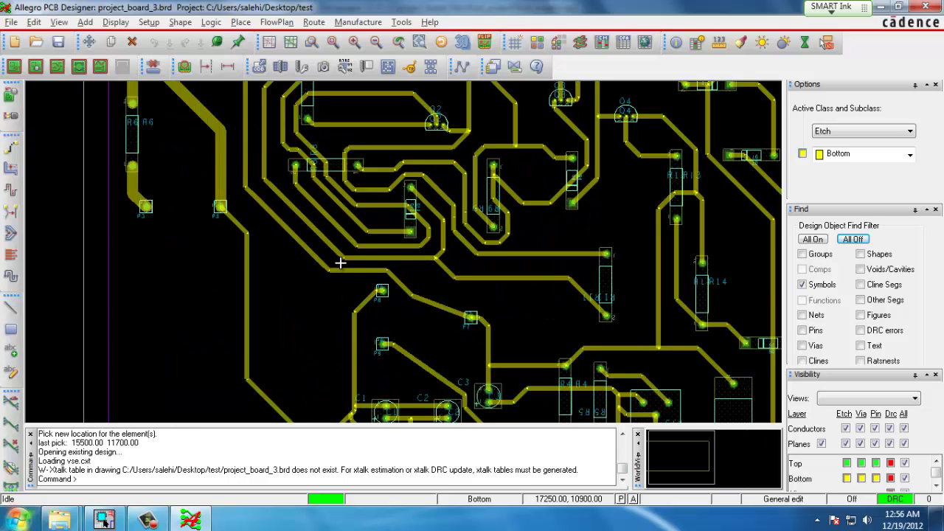
scroll(345, 268, down, 2)
middle_drag(319, 274, 408, 174)
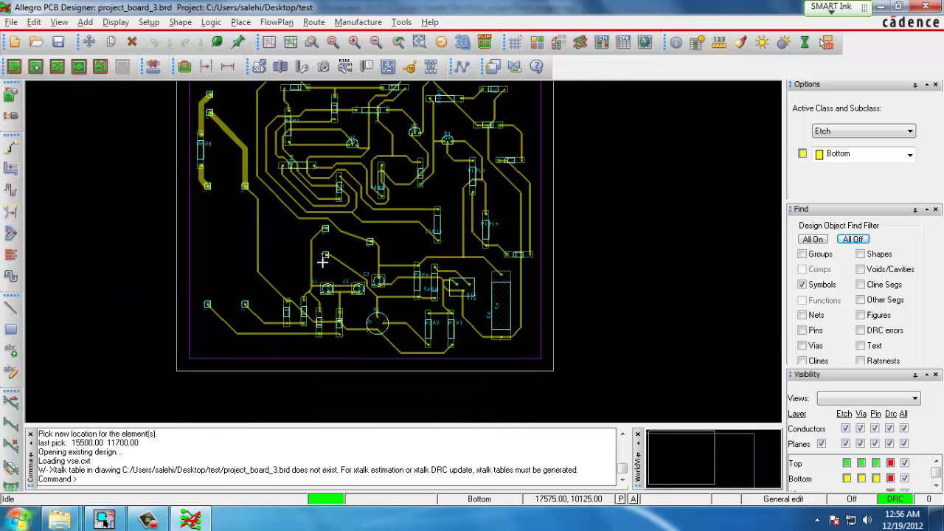
click(10, 172)
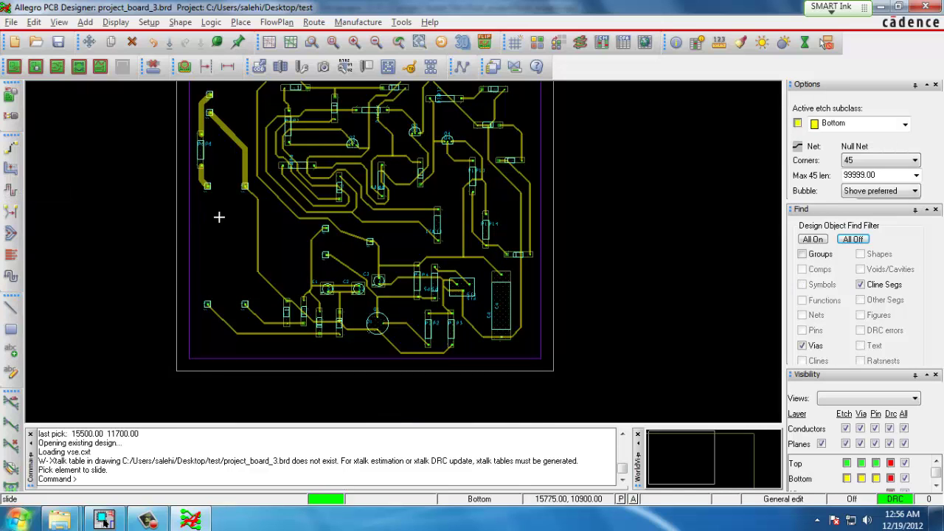
key(Right)
key(Up)
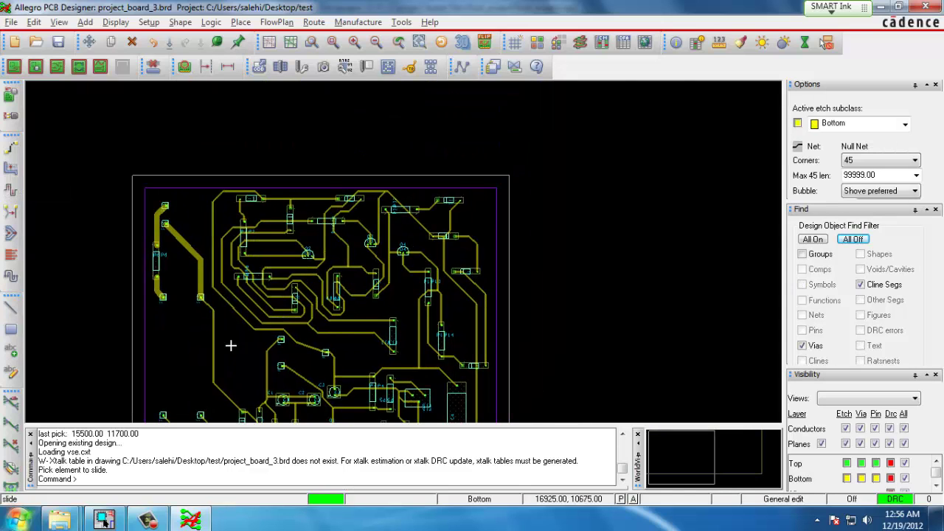
scroll(214, 361, up, 1)
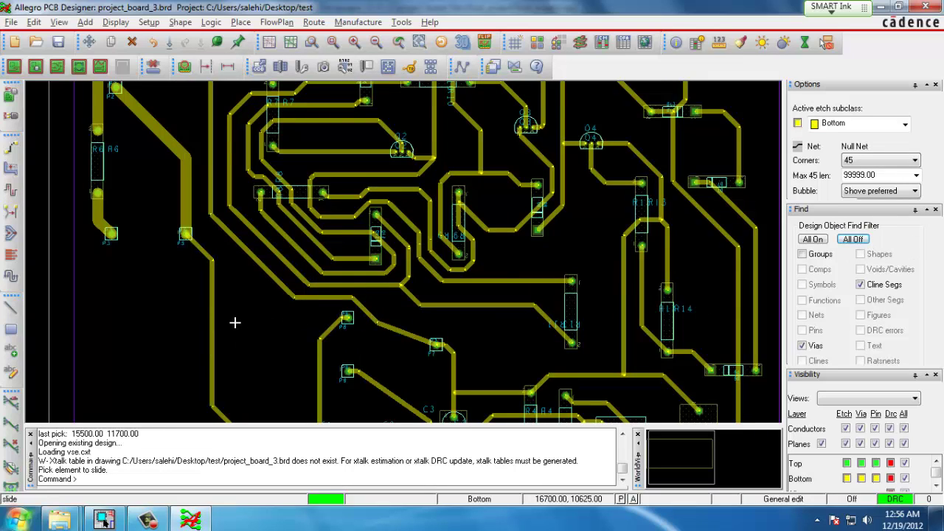
click(190, 317)
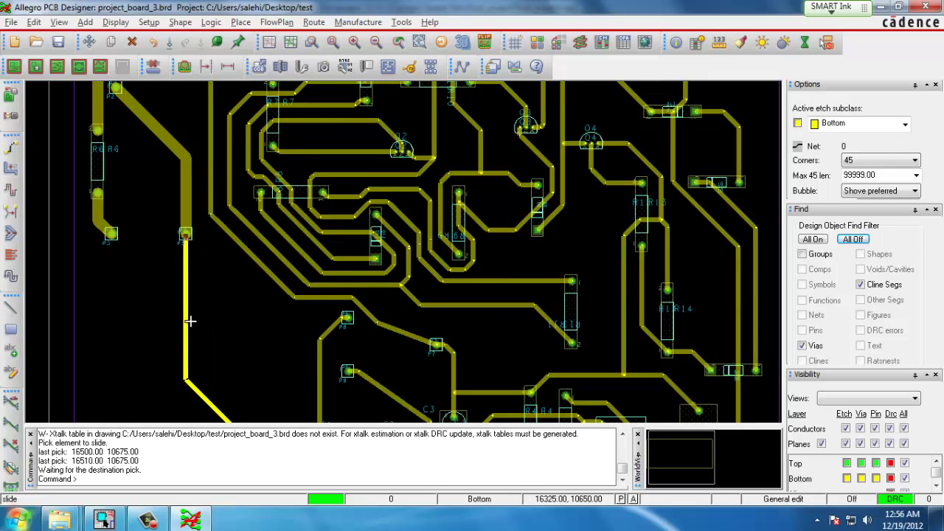
click(190, 319)
Step: Slide the trace near P8 and P7 into its final position and recentre the board
key(Right)
key(Down)
key(Right)
key(Down)
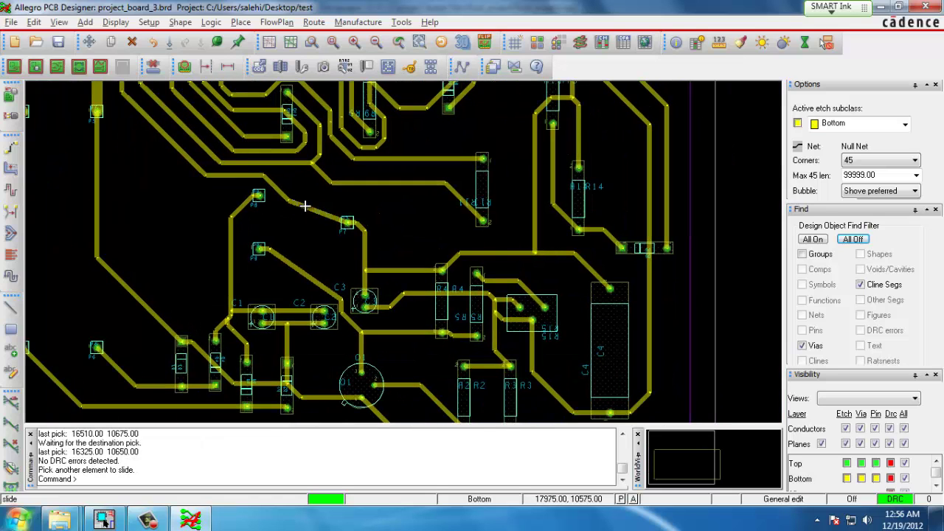
click(306, 203)
click(300, 200)
click(300, 199)
click(290, 178)
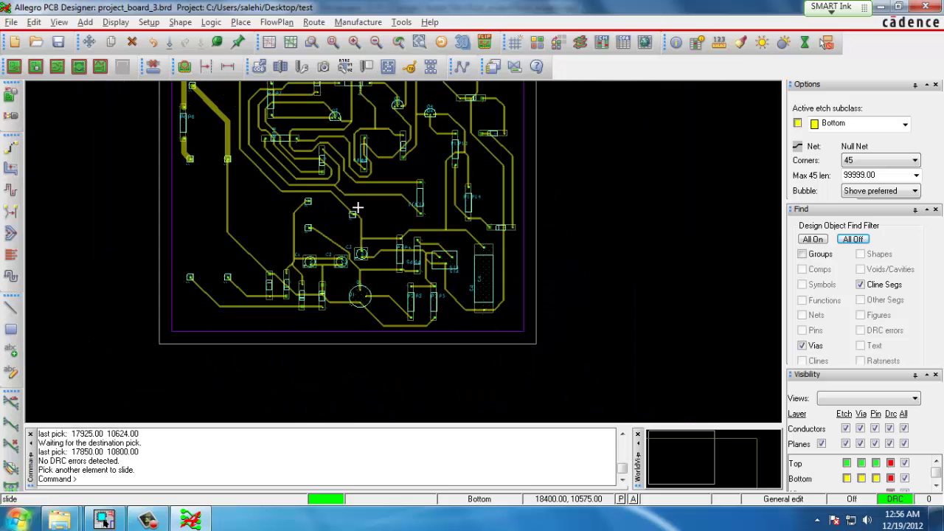
scroll(358, 208, down, 3)
scroll(375, 213, up, 1)
key(Down)
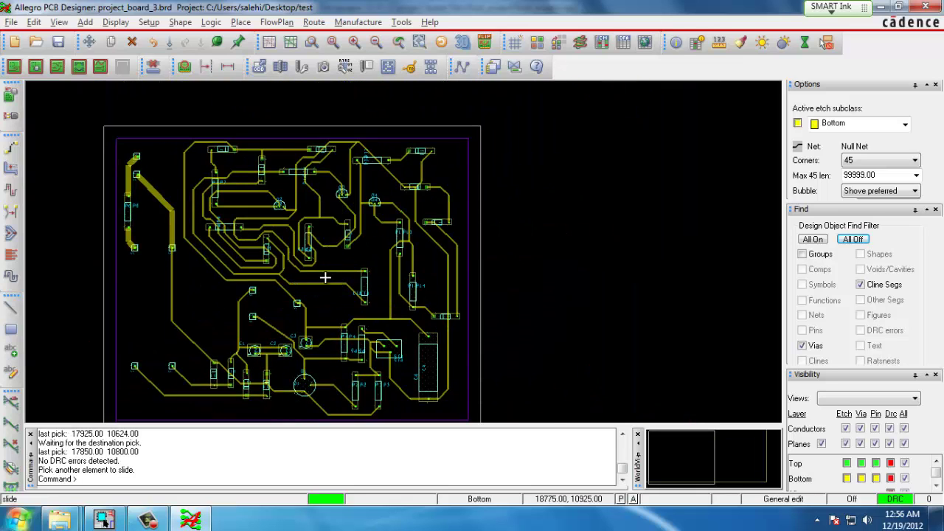
key(Down)
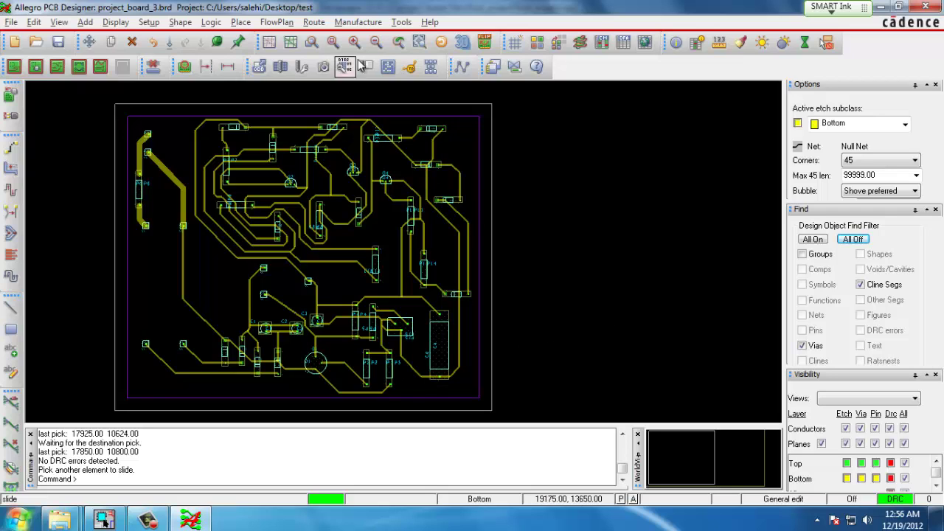
Step: Open the Artwork Control Form and expand the BOTTOM film
click(355, 22)
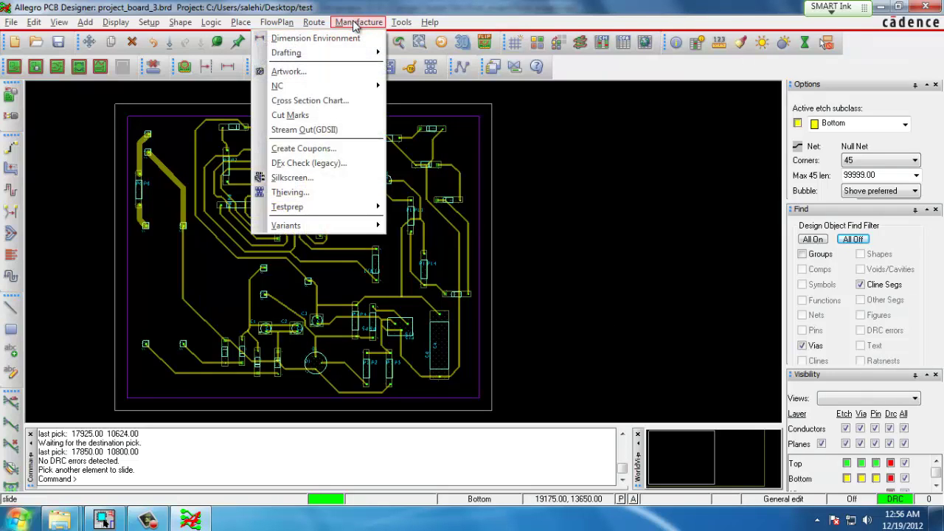
click(310, 70)
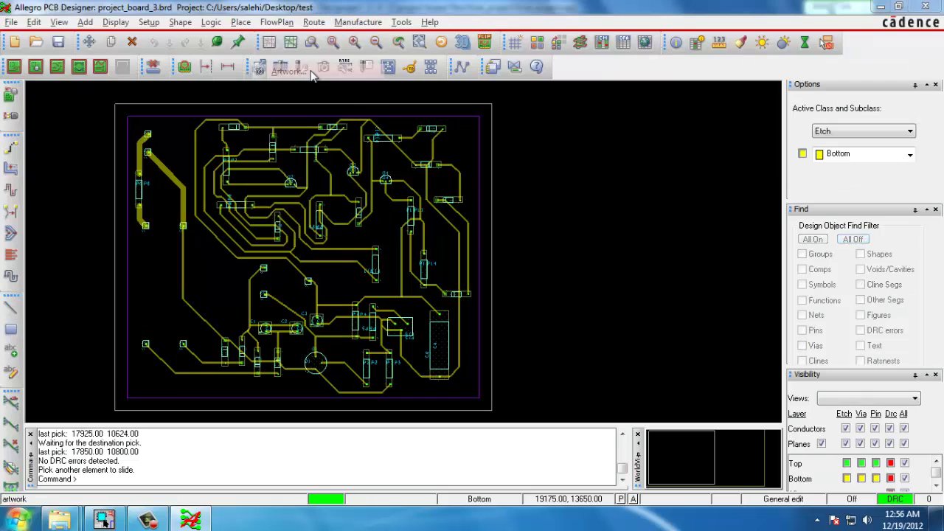
drag(175, 41, 307, 61)
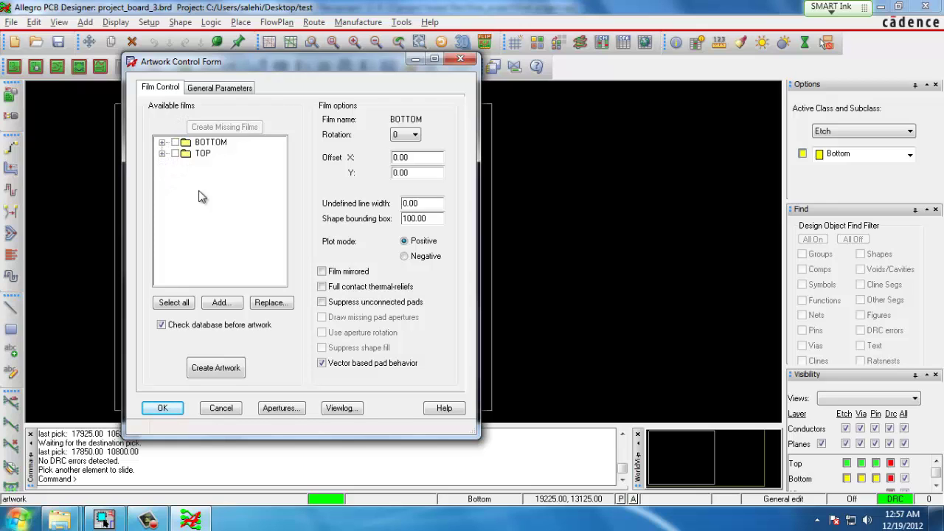
click(161, 142)
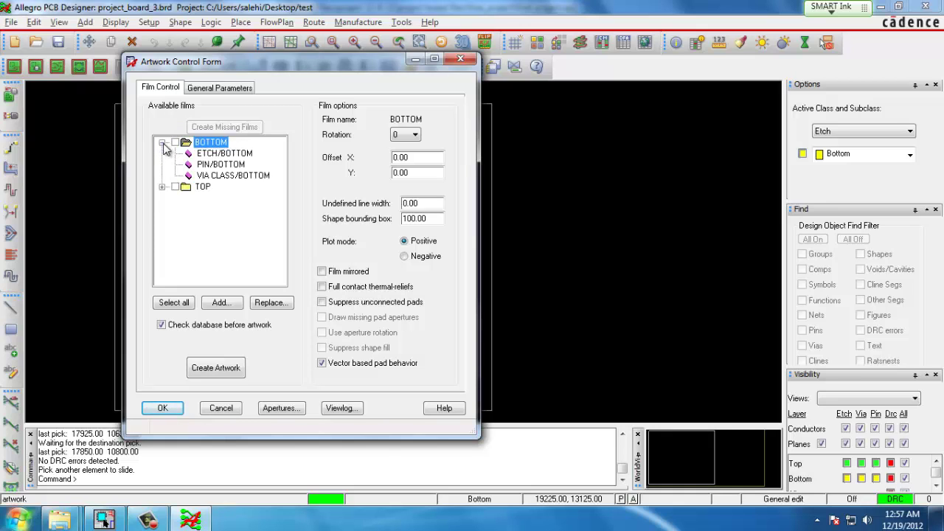
Step: Inspect the BOTTOM film's ETCH, PIN and VIA CLASS layers, then expand the TOP film
click(234, 175)
click(235, 155)
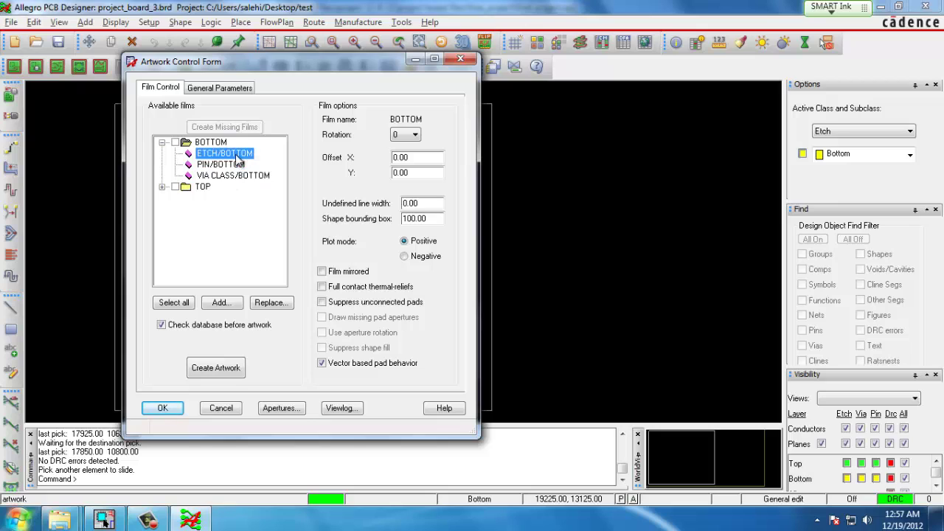
right_click(235, 154)
click(226, 159)
click(225, 165)
click(226, 176)
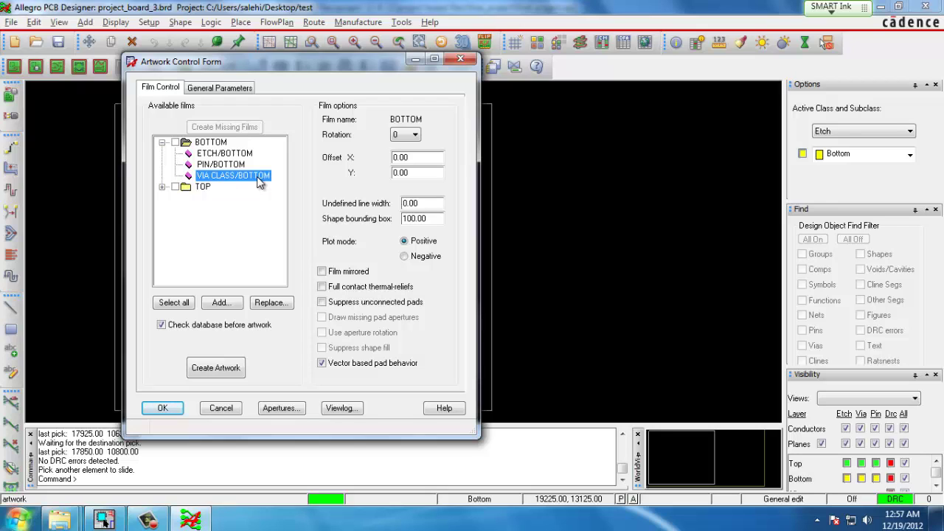
click(162, 187)
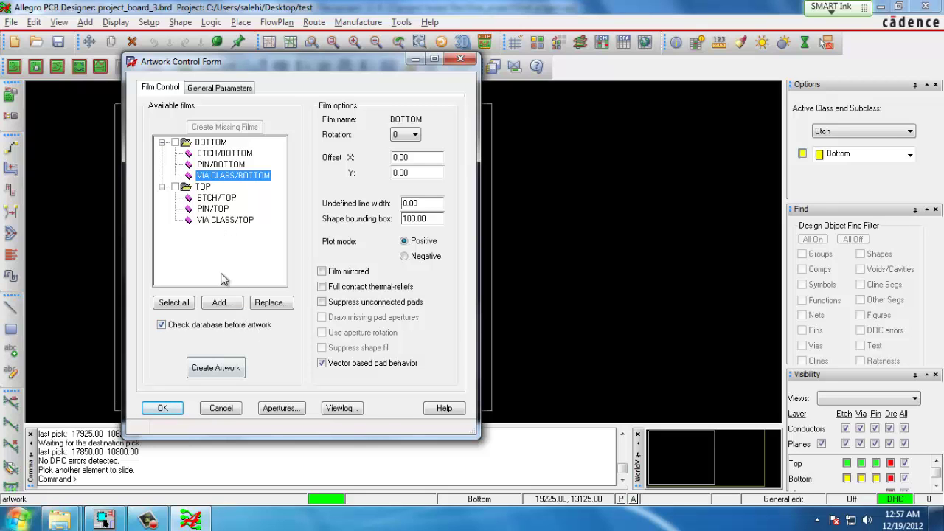
right_click(213, 198)
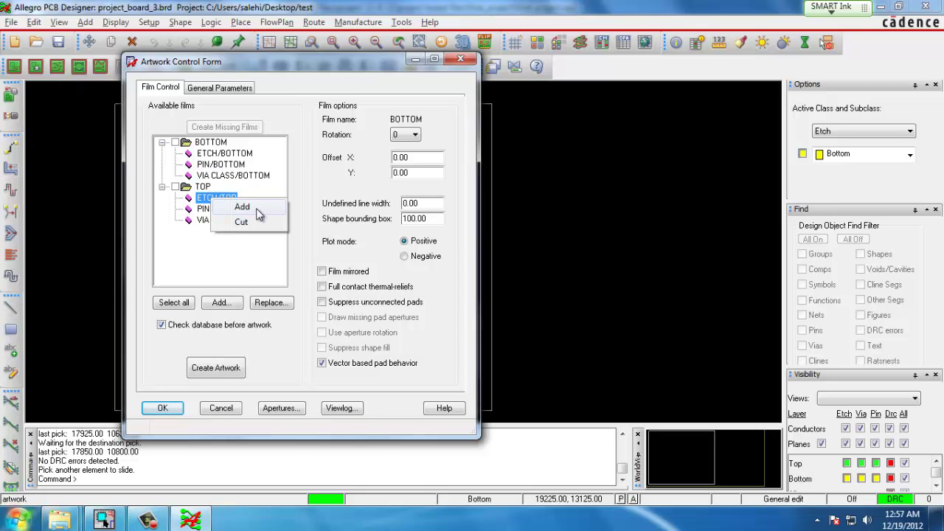
click(247, 207)
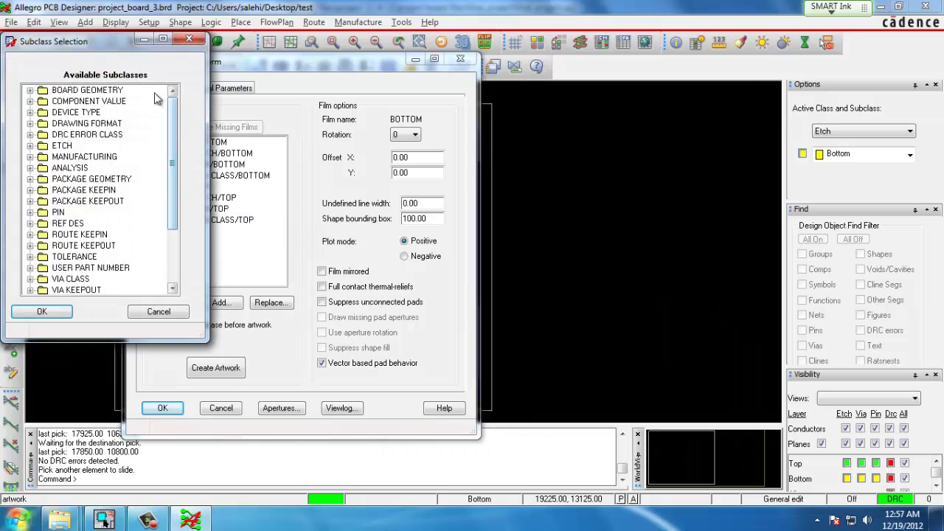
drag(94, 45, 146, 88)
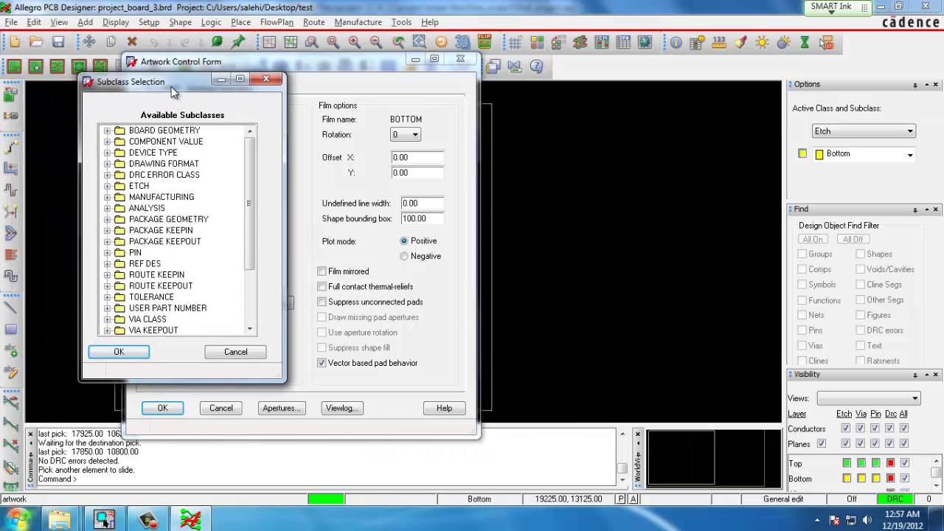
click(240, 82)
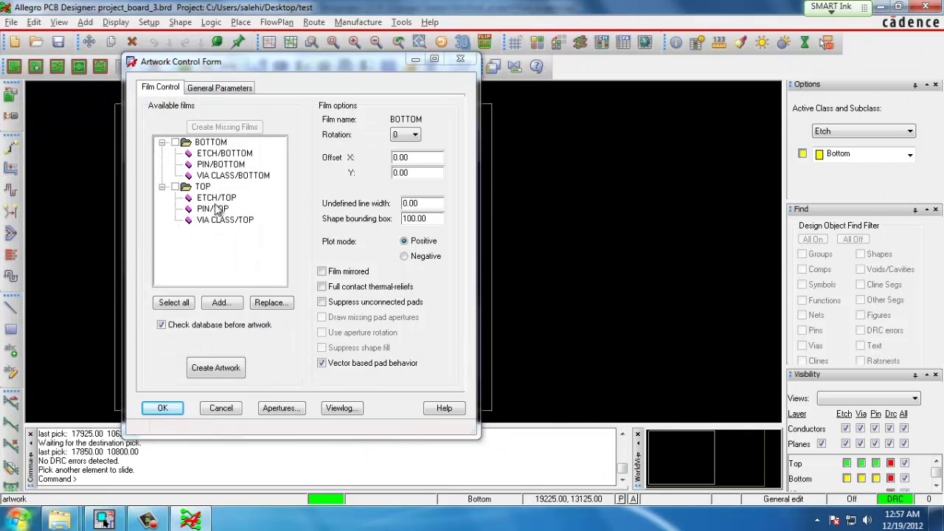
right_click(215, 220)
click(246, 225)
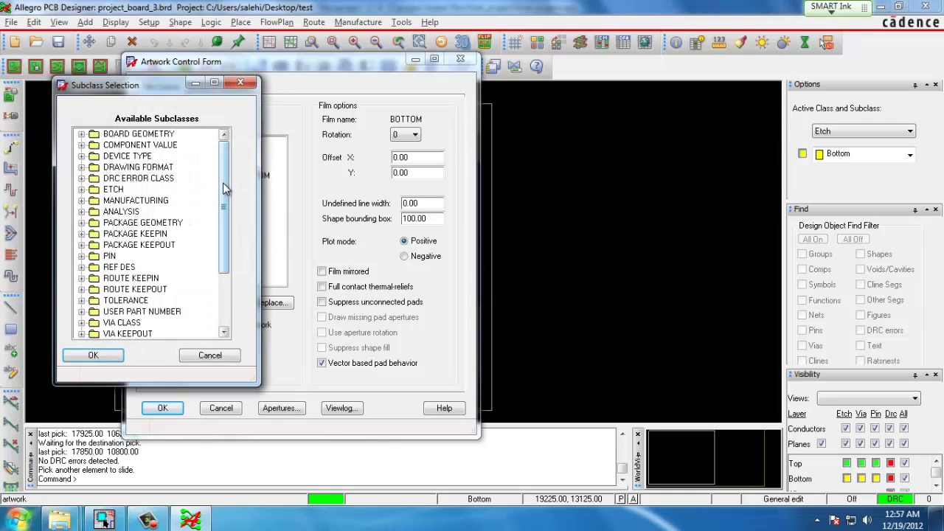
drag(225, 185, 220, 255)
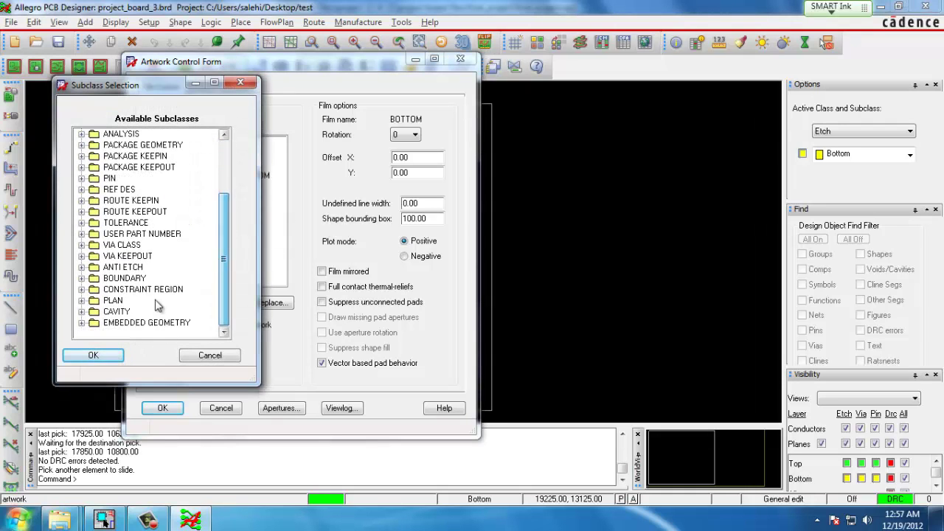
click(94, 353)
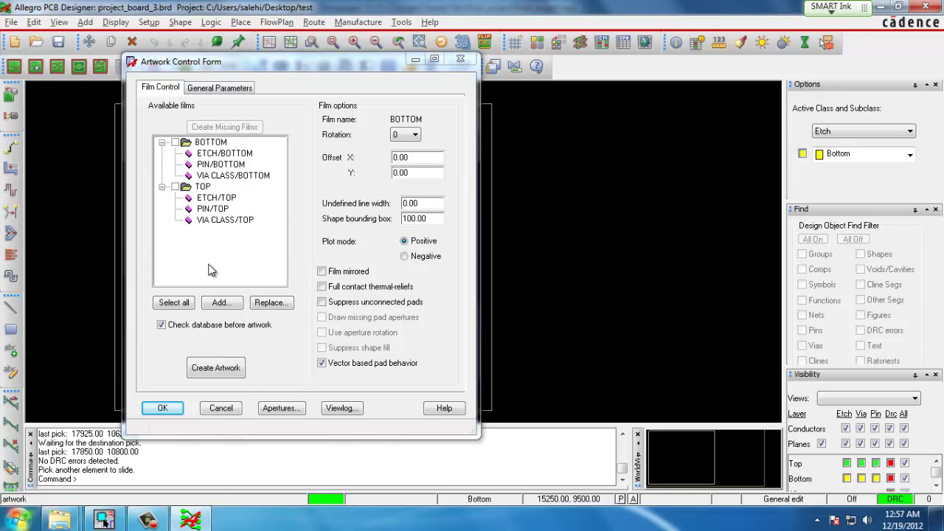
Step: Create the BOTTOM and TOP artwork films, accept the warnings notice, and close the log and artwork form
click(176, 143)
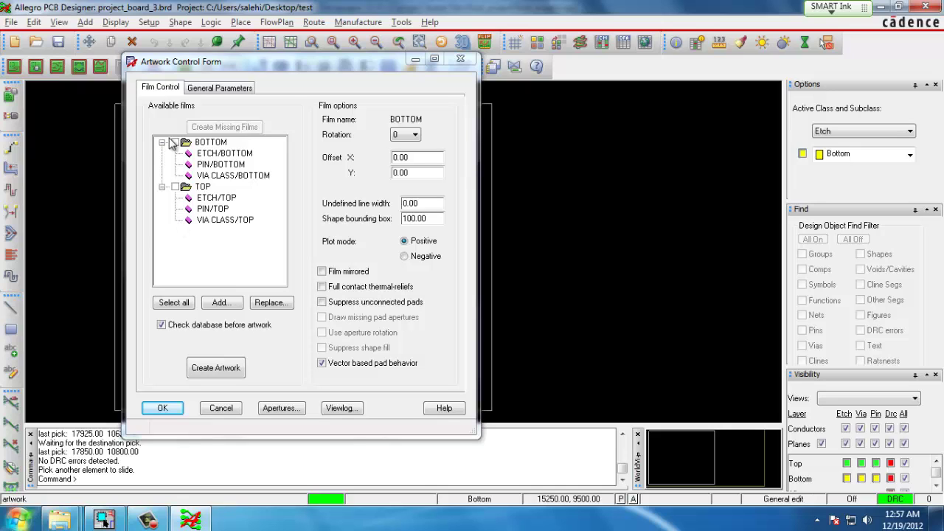
click(175, 186)
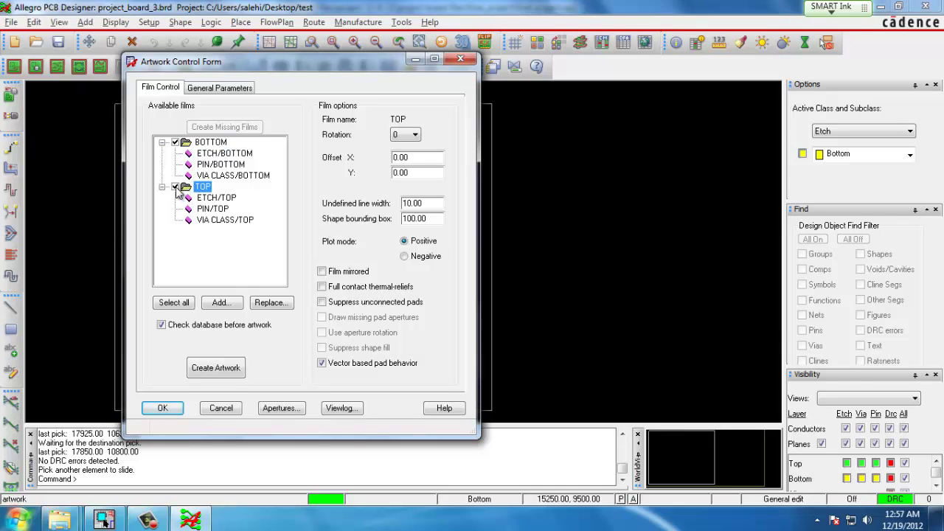
click(221, 372)
click(427, 312)
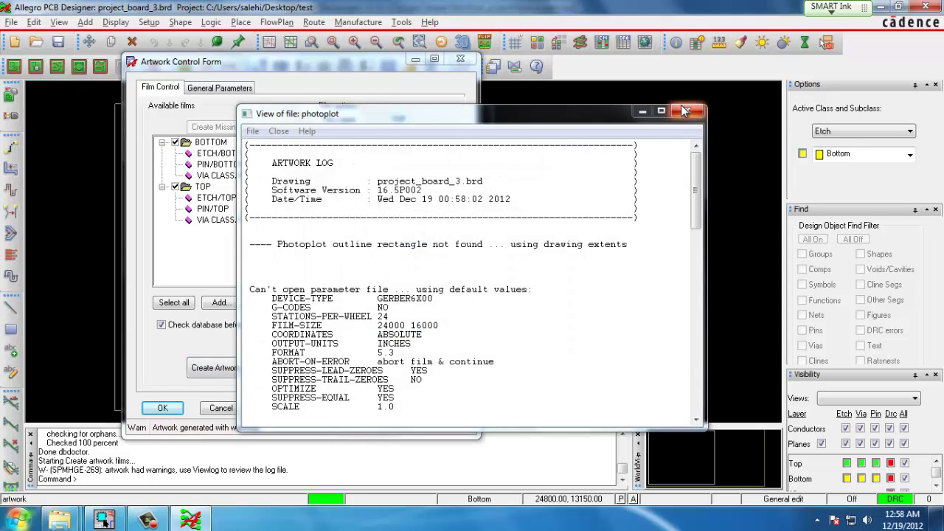
click(639, 111)
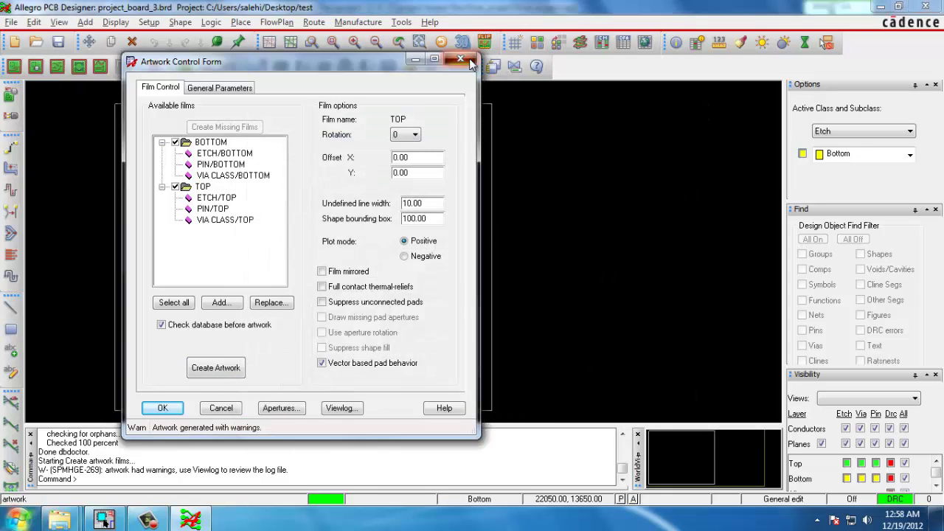
click(461, 58)
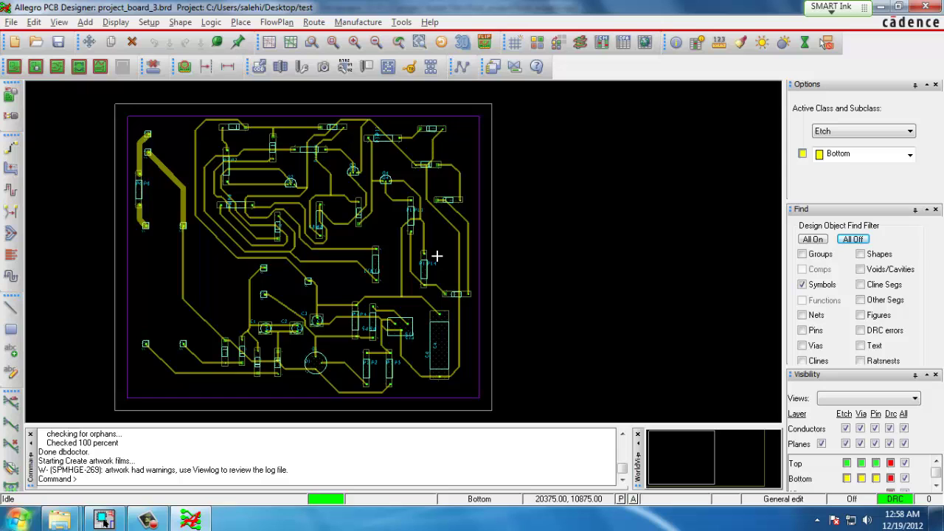
Step: Show the Design page of Setup > Design Parameters: Mils units, accuracy 2, 34000 × 22000 extents
click(115, 23)
mouse_move(152, 22)
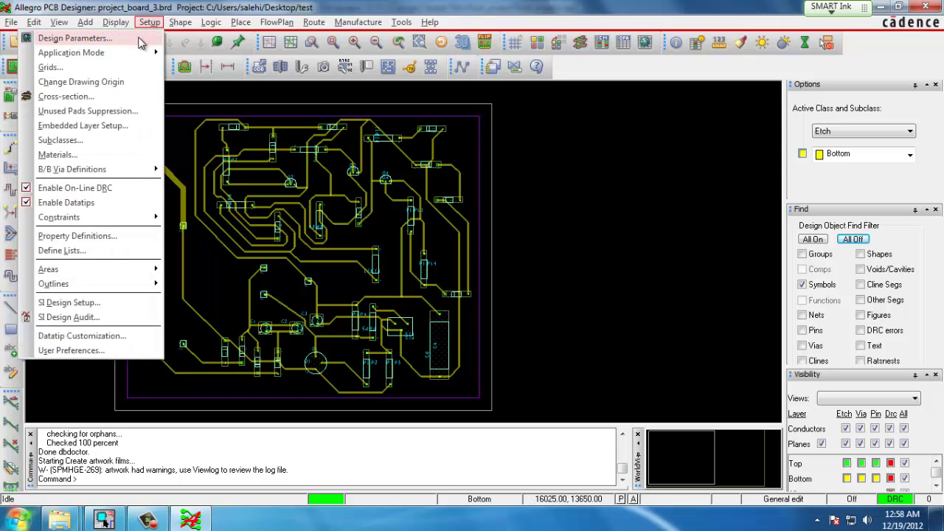
click(140, 38)
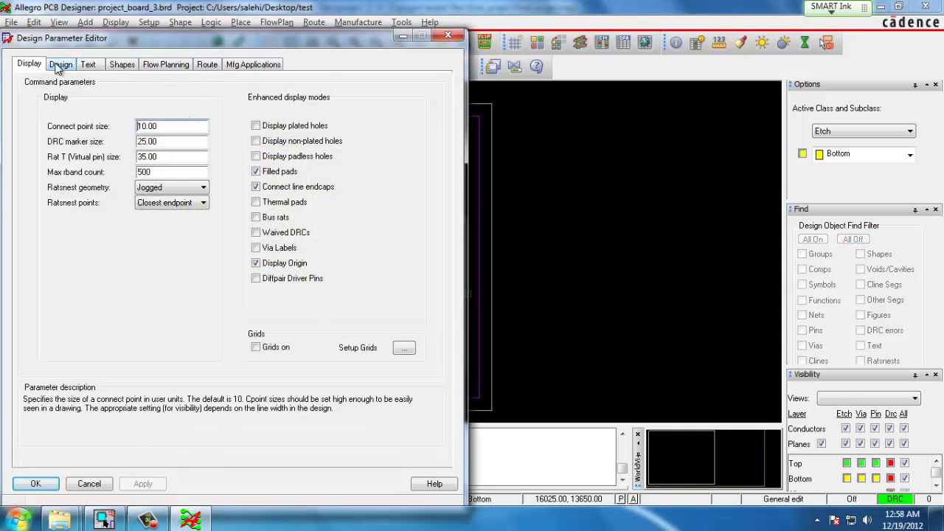
click(61, 66)
mouse_move(161, 118)
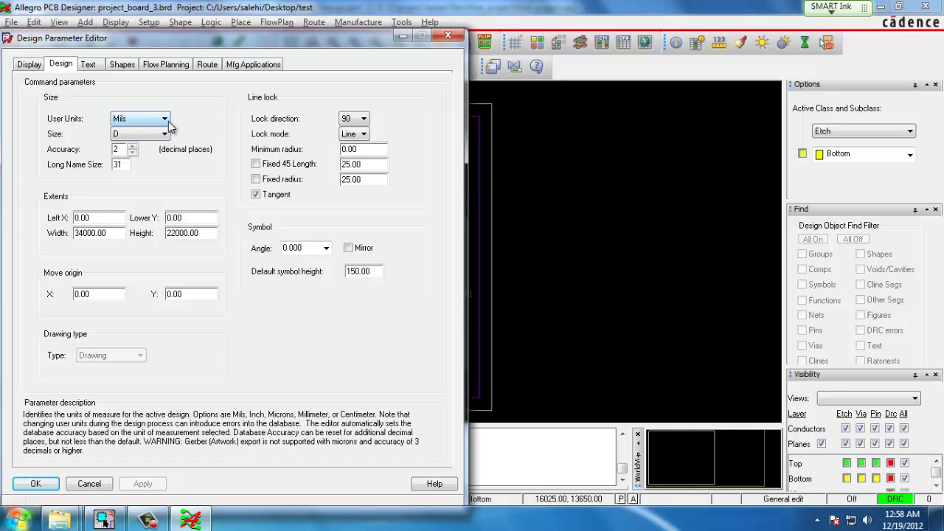
mouse_move(361, 125)
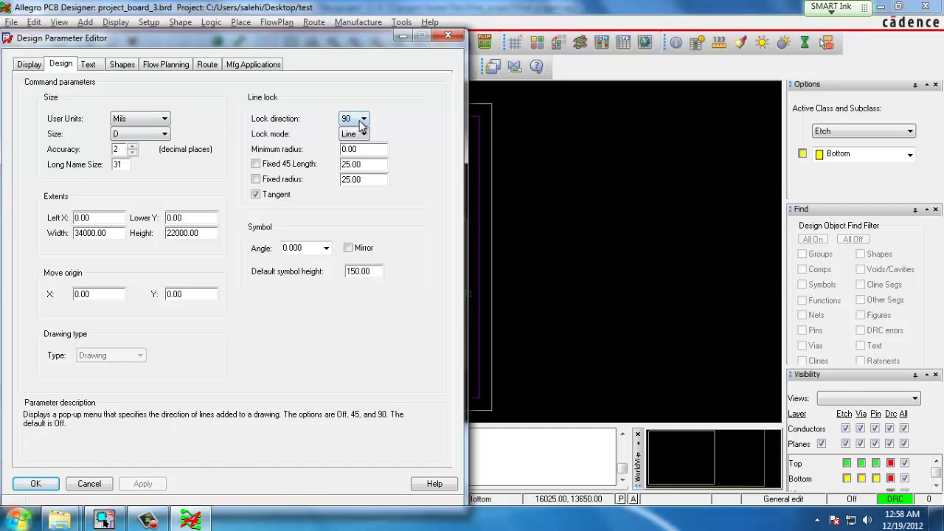